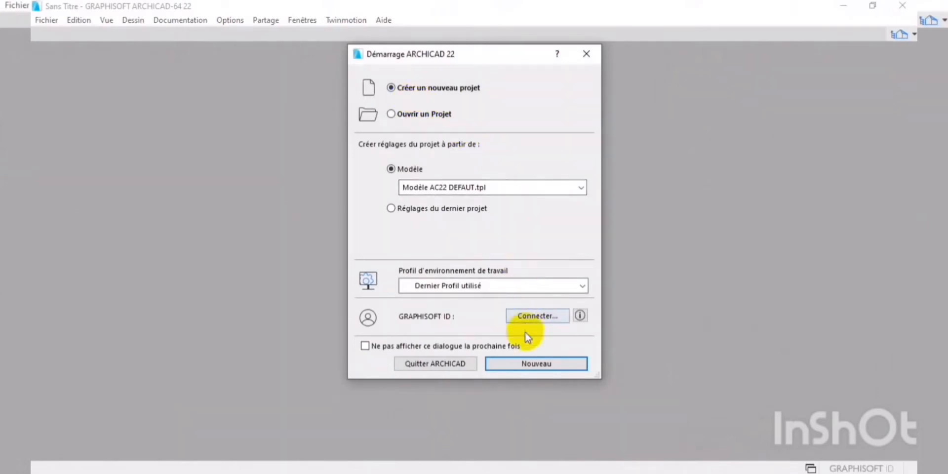
# Create a new project from the Modèle AC22 DEFAUT.tpl template.
pyautogui.click(529, 364)
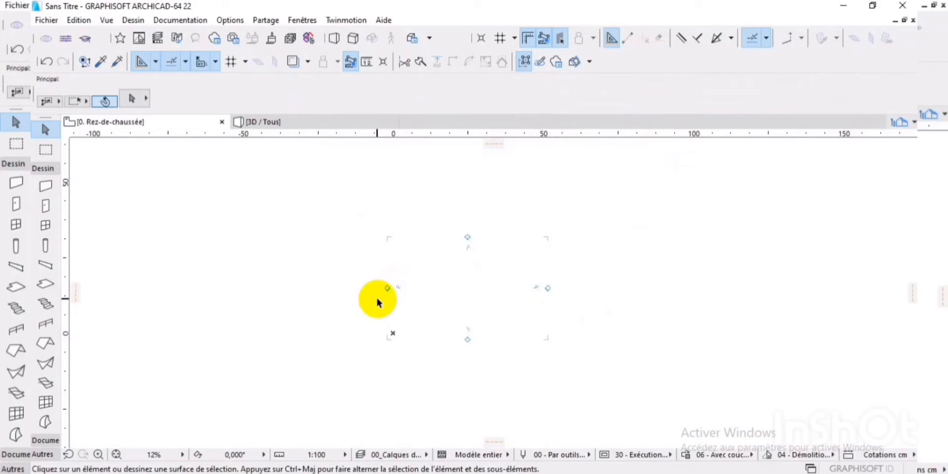
# Delete all the default elevation markers around the project origin on the ground floor plan, together with their viewpoints.
pyautogui.scroll(4, 377, 302)
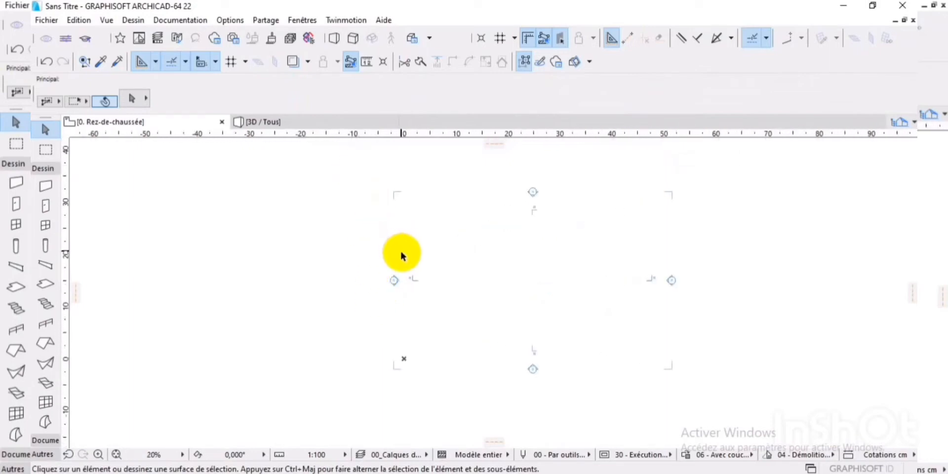
pyautogui.scroll(-2, 398, 254)
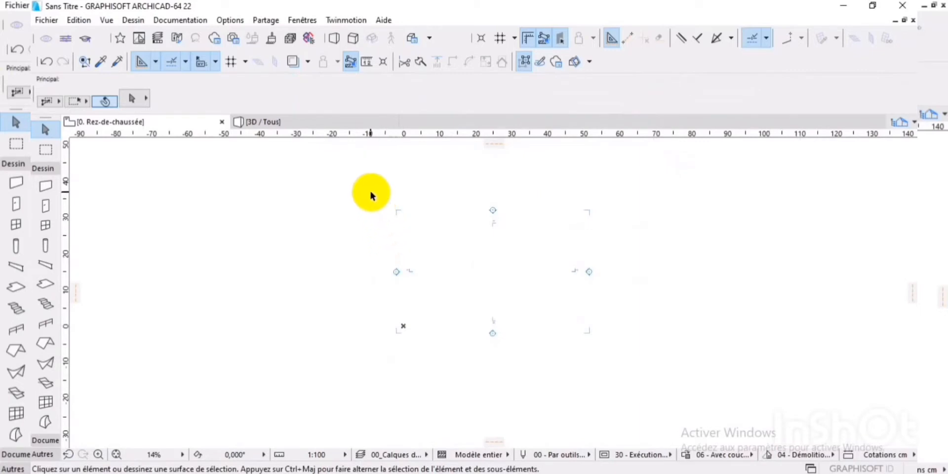
pyautogui.scroll(-1, 365, 193)
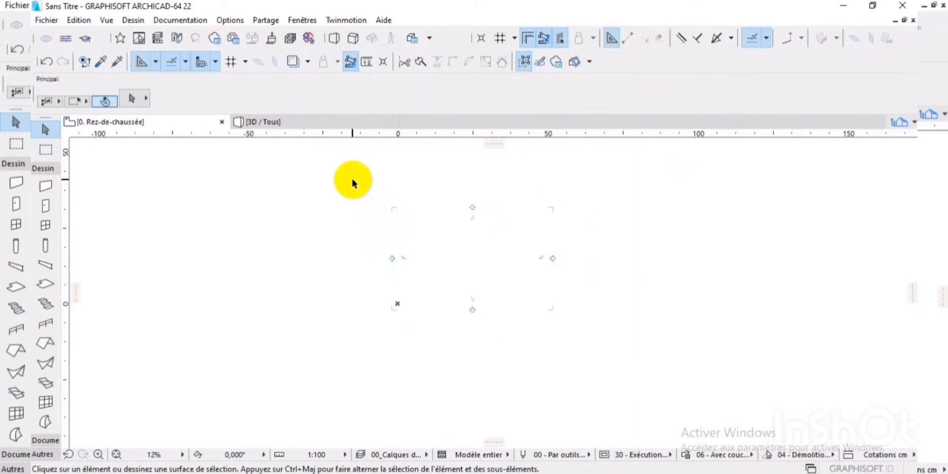
pyautogui.moveTo(352, 180); pyautogui.dragTo(603, 375)
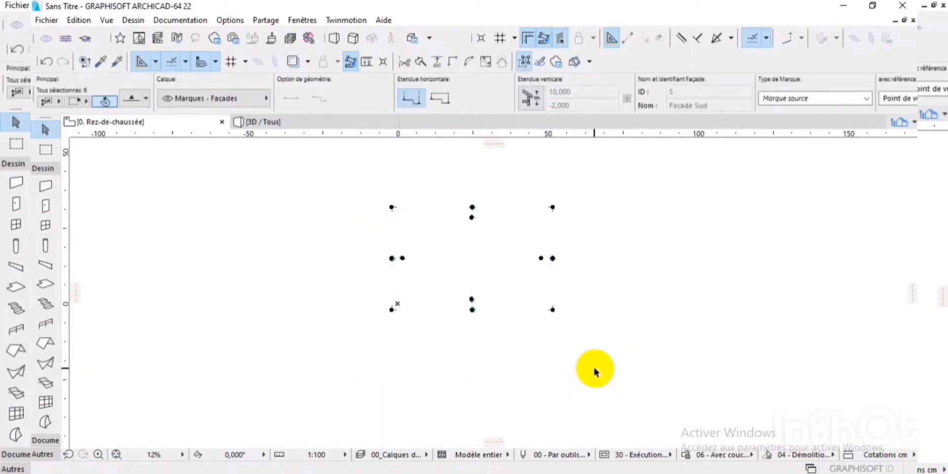
pyautogui.press('Delete')
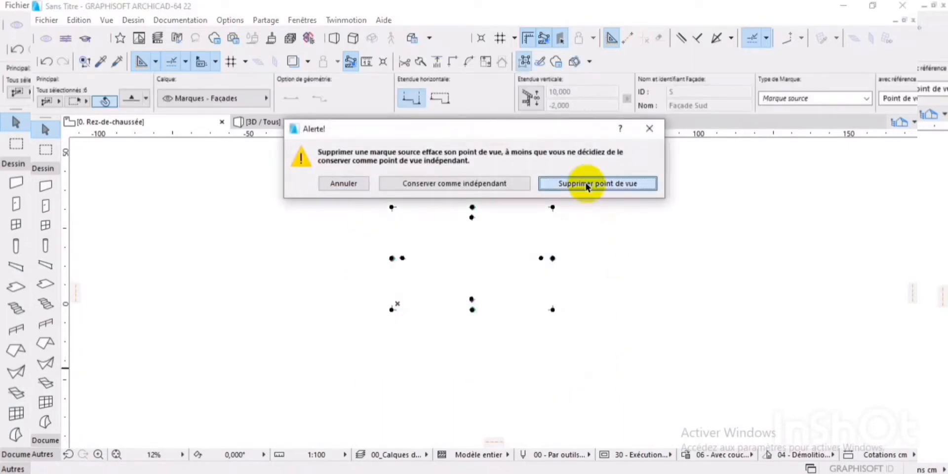
pyautogui.click(586, 184)
pyautogui.click(596, 213)
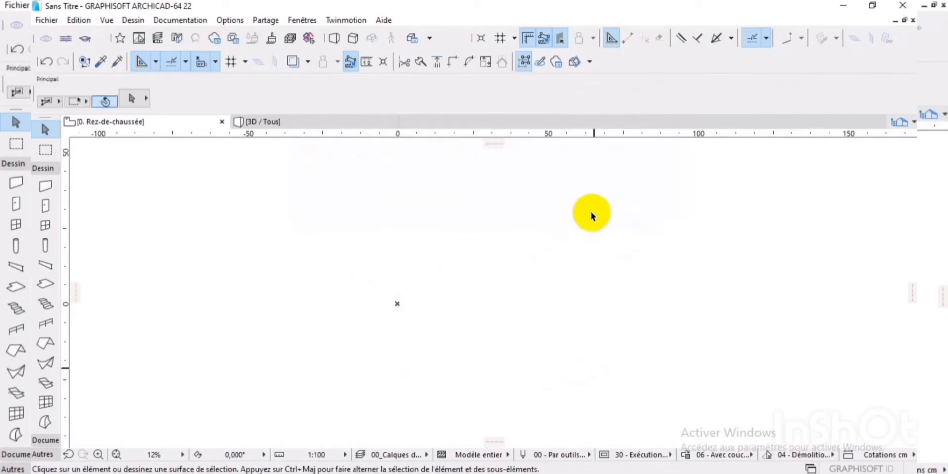
# Set the project's length working unit, in metres, to 2 decimal places.
pyautogui.scroll(2, 427, 261)
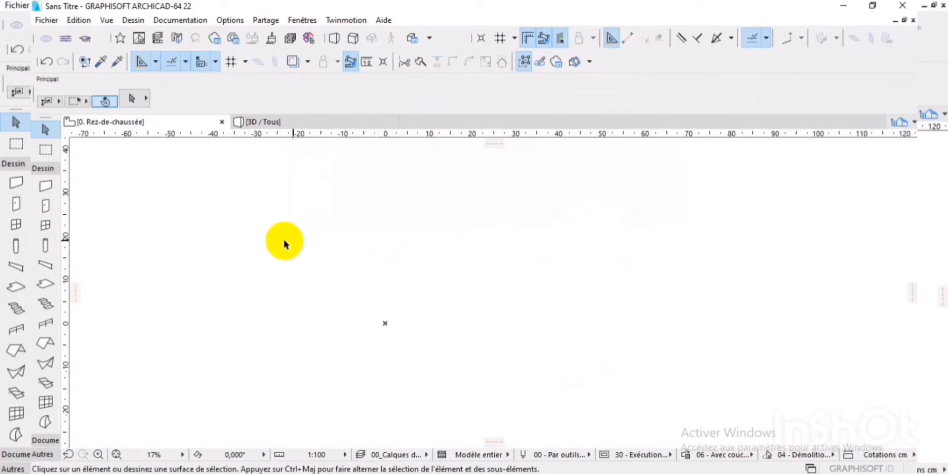
pyautogui.click(231, 20)
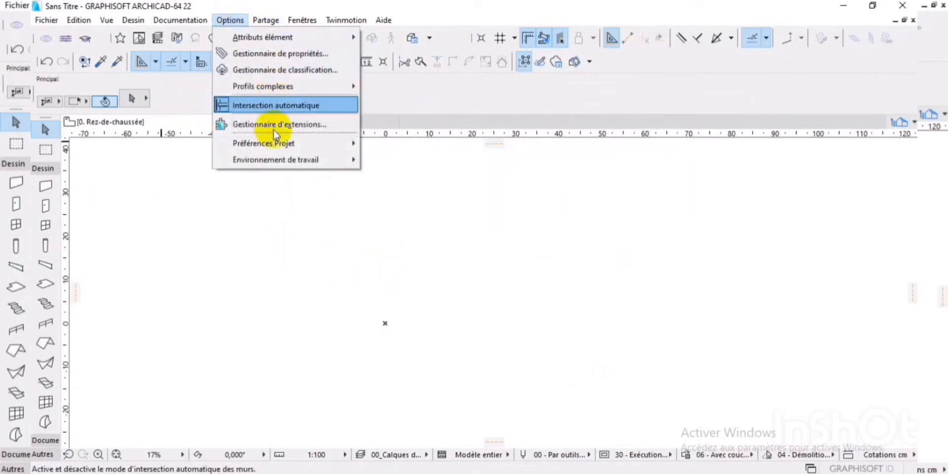
pyautogui.moveTo(273, 143)
pyautogui.click(385, 143)
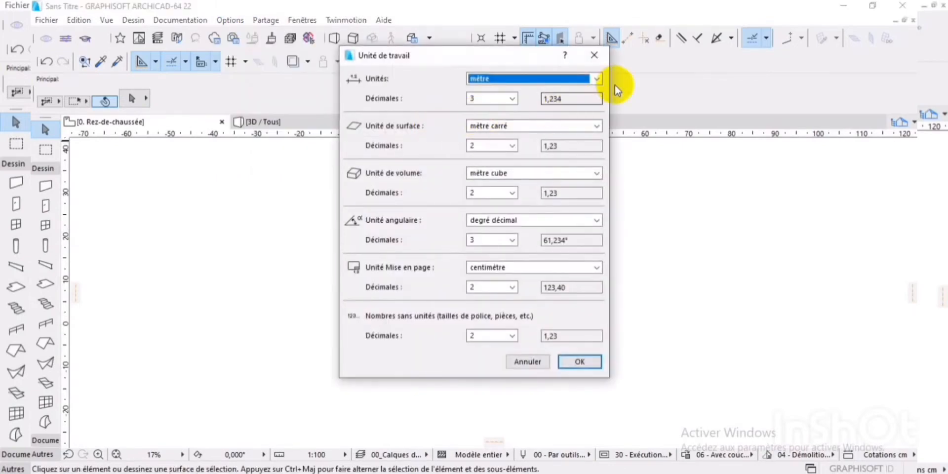
pyautogui.click(596, 80)
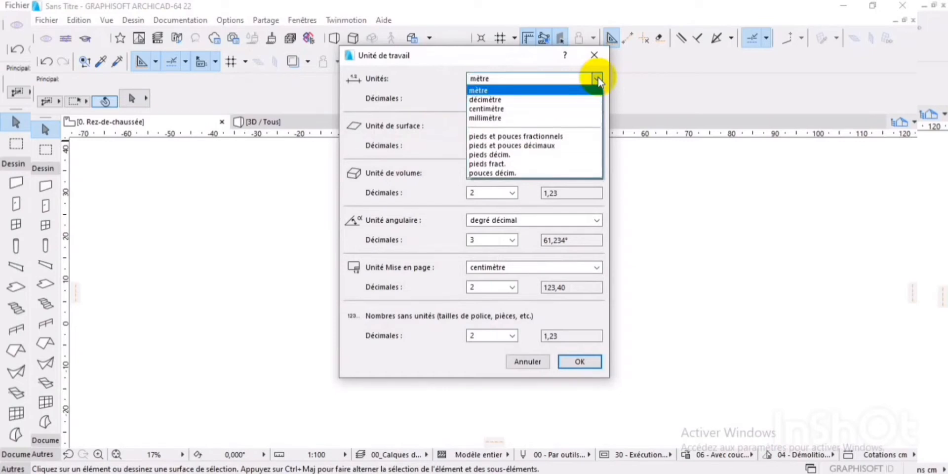
pyautogui.click(597, 79)
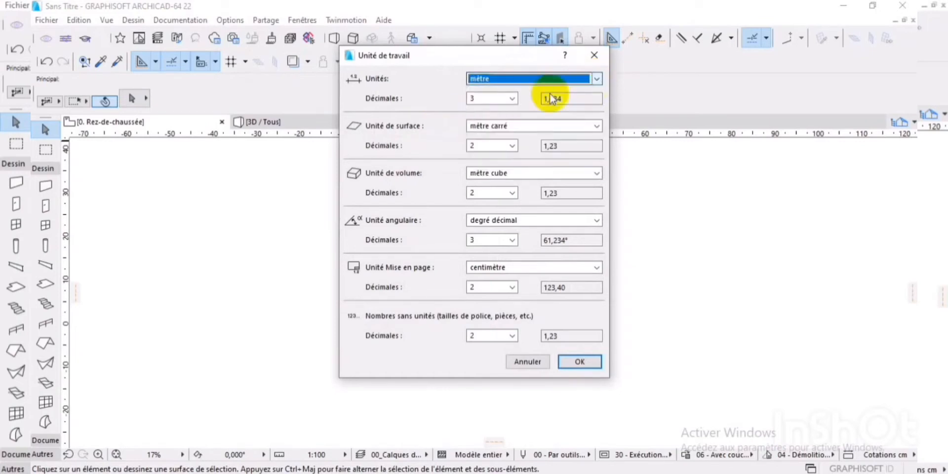
pyautogui.click(512, 99)
pyautogui.click(475, 129)
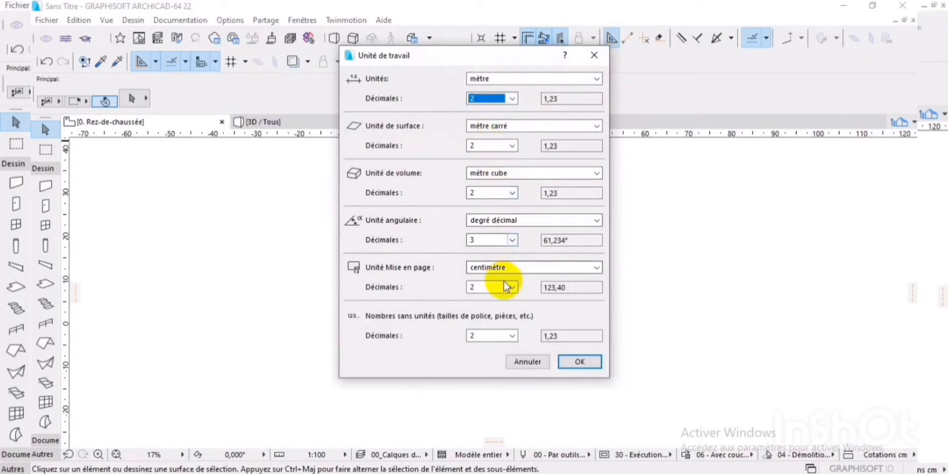
pyautogui.click(574, 363)
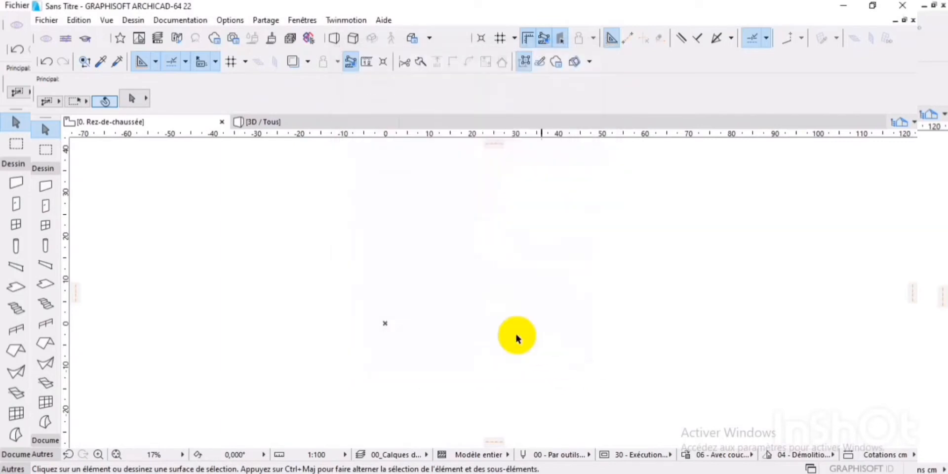
# Open the story settings and remove the Sous-sol story from the list.
pyautogui.click(133, 21)
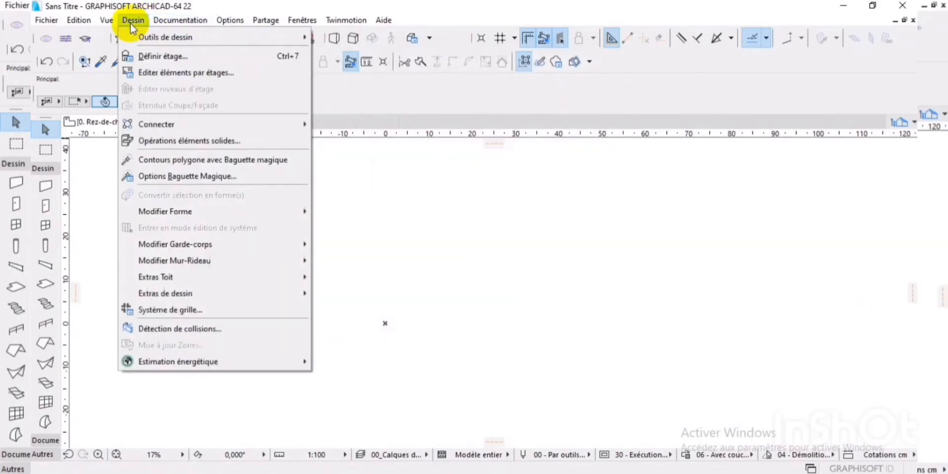
pyautogui.click(148, 57)
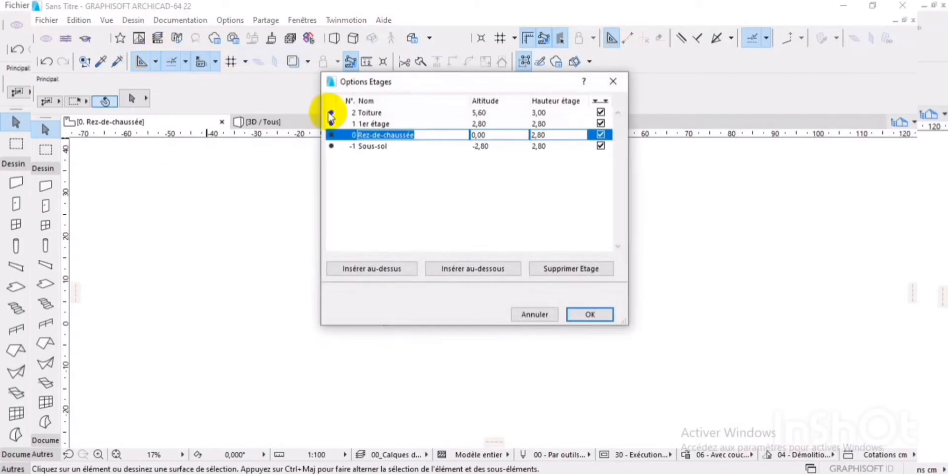
pyautogui.click(371, 148)
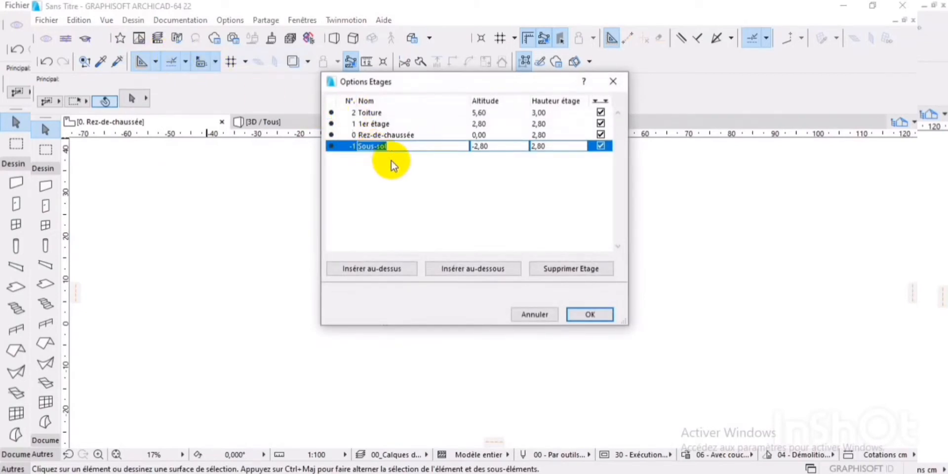
pyautogui.click(569, 269)
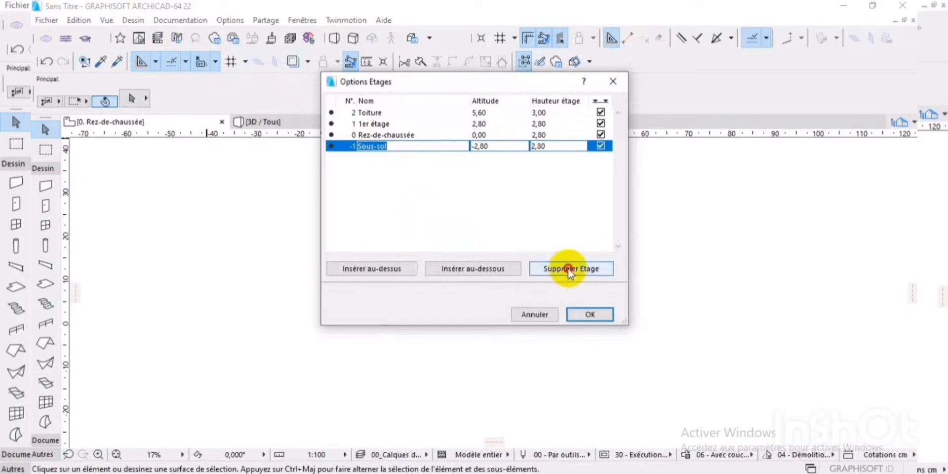
# Set the story height of Rez-de-chaussée to 3,65 m.
pyautogui.click(423, 133)
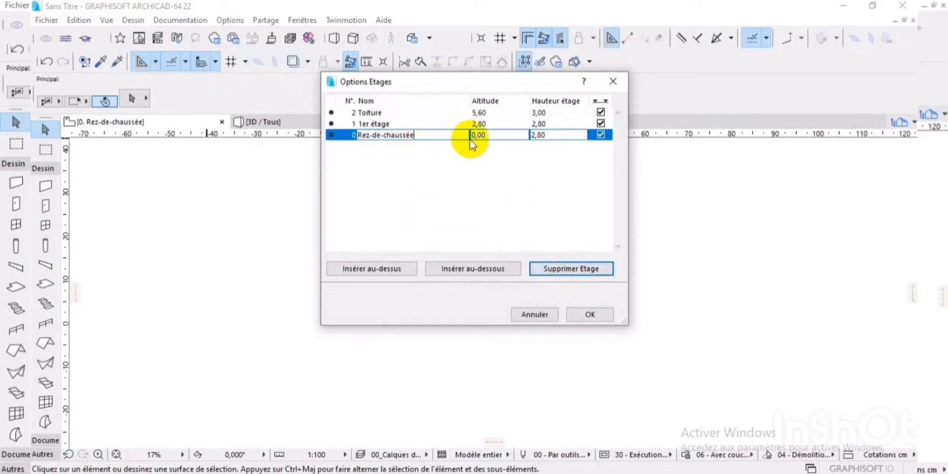
pyautogui.click(553, 134)
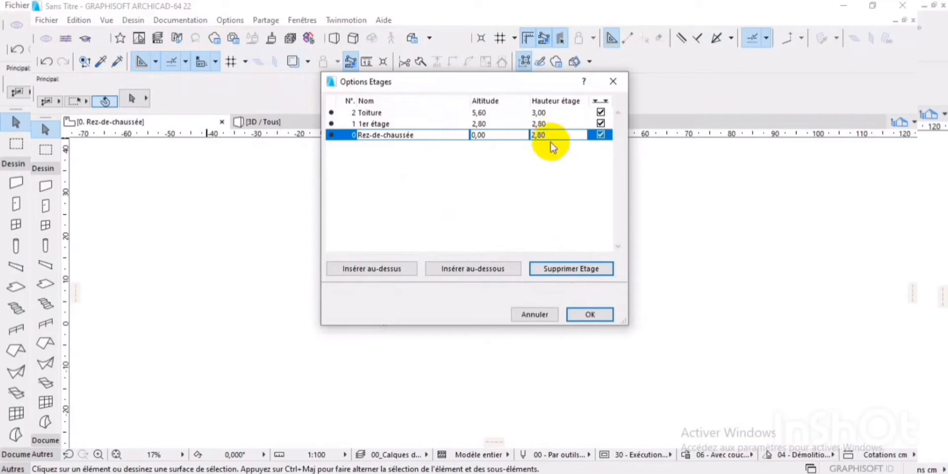
pyautogui.press('BackSpace')
pyautogui.press('BackSpace')
pyautogui.press('BackSpace')
pyautogui.press('BackSpace')
pyautogui.write('3,65')
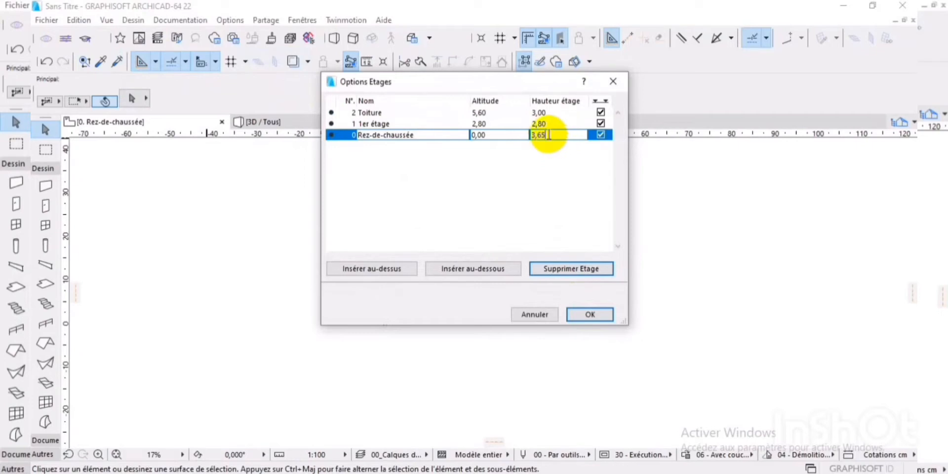
pyautogui.press('Return')
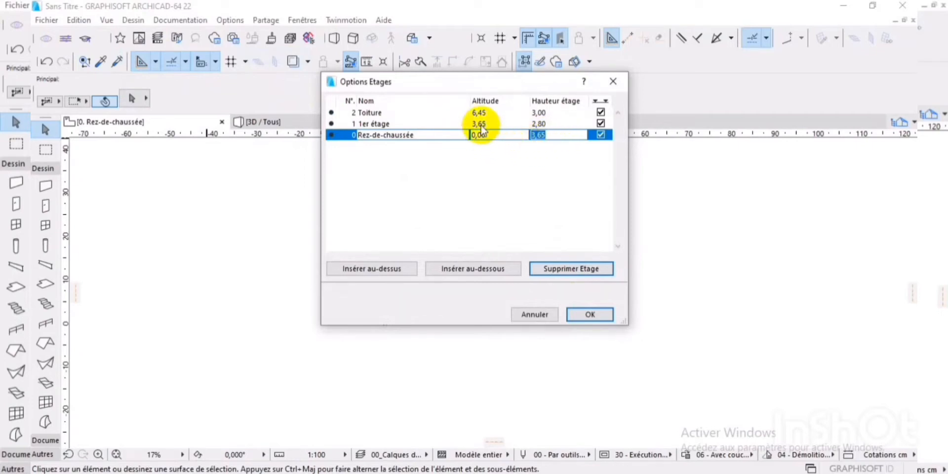
# Set the story height of 1er étage to 3,10 m.
pyautogui.click(535, 124)
pyautogui.click(559, 125)
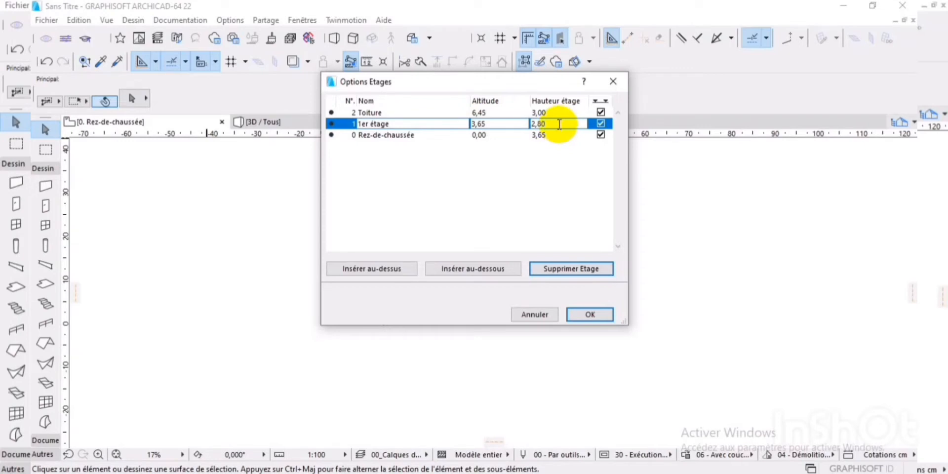
pyautogui.press('BackSpace')
pyautogui.press('BackSpace')
pyautogui.press('BackSpace')
pyautogui.press('BackSpace')
pyautogui.write('3,10')
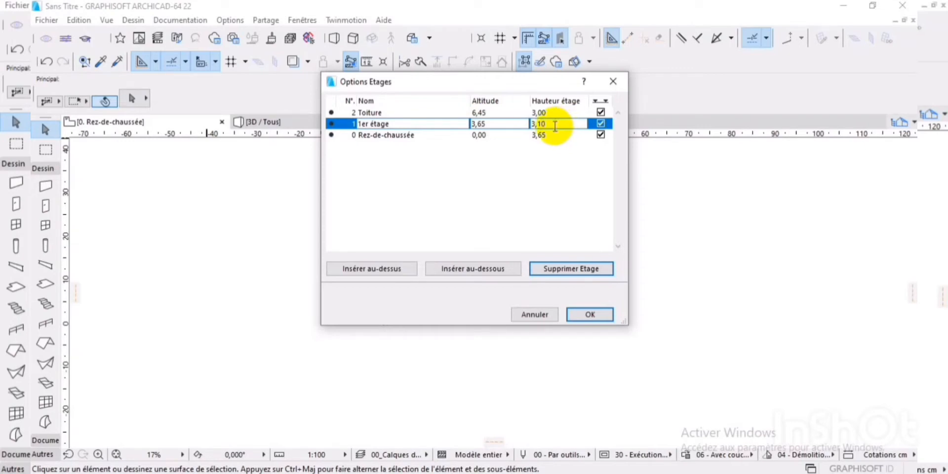
# Insert a story above 1er étage and name it 2Etage.
pyautogui.click(371, 270)
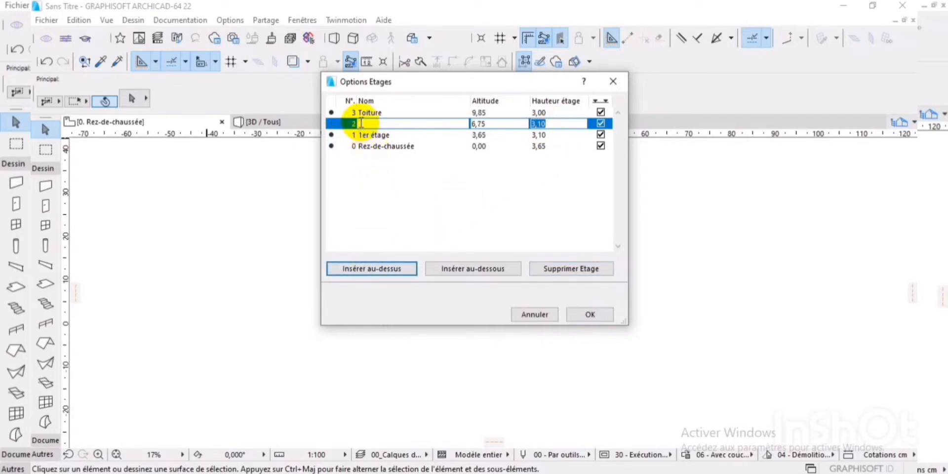
pyautogui.click(361, 124)
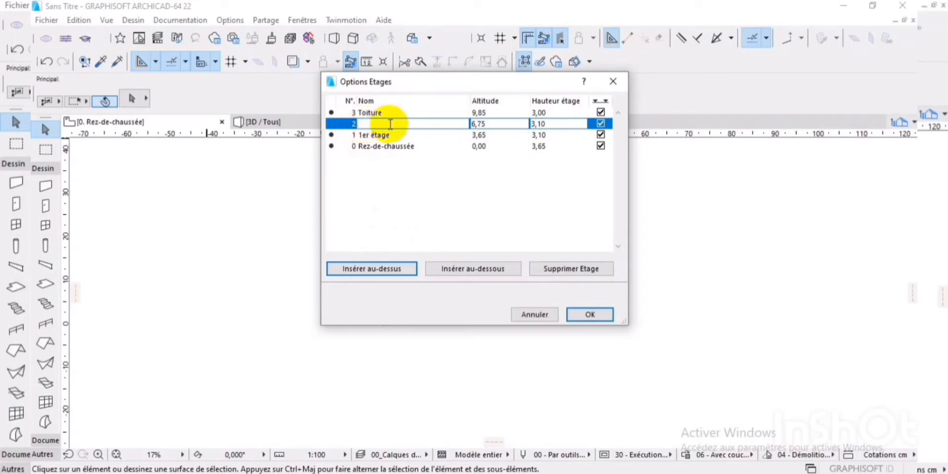
pyautogui.write('2Etag')
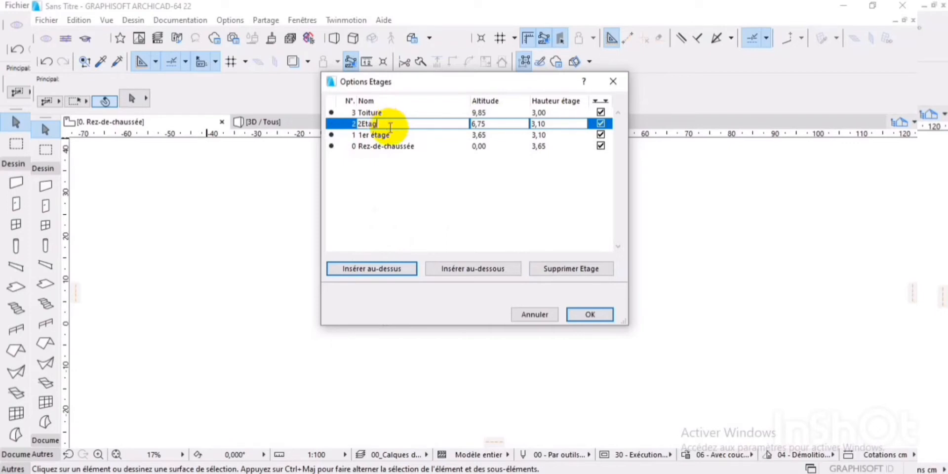
pyautogui.write('e')
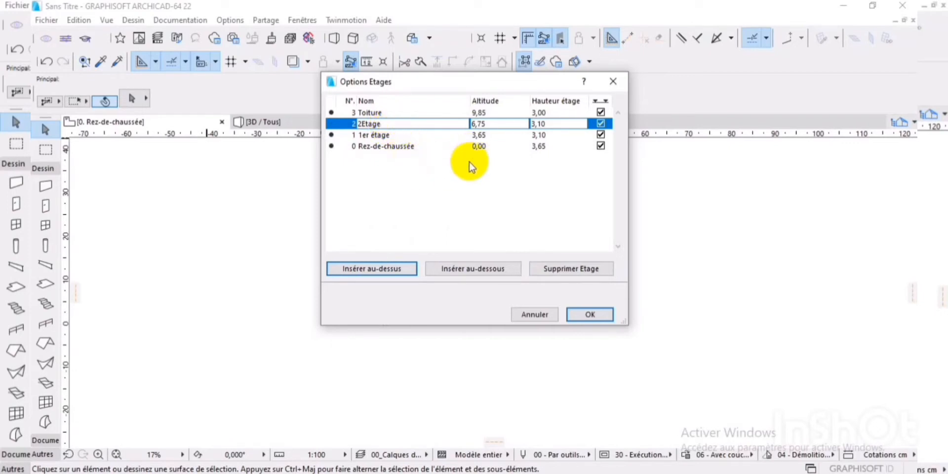
# Insert a story above 2Etage and name it 3Etage.
pyautogui.click(366, 269)
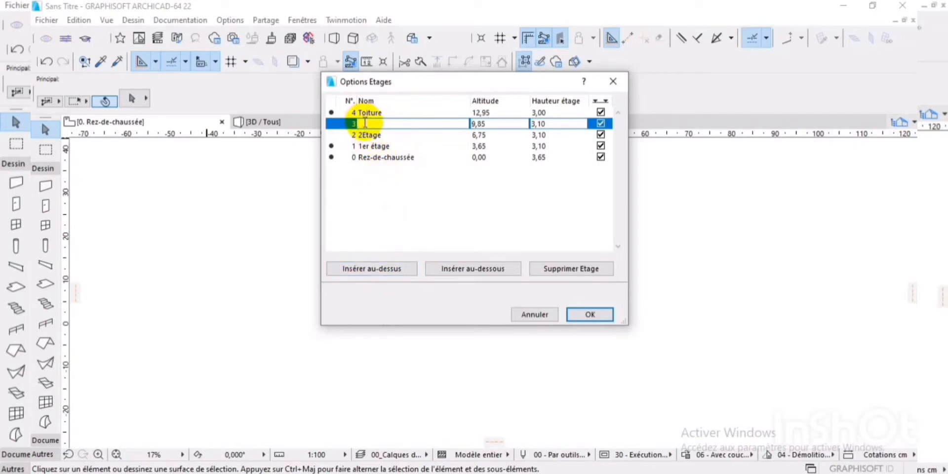
pyautogui.write('3')
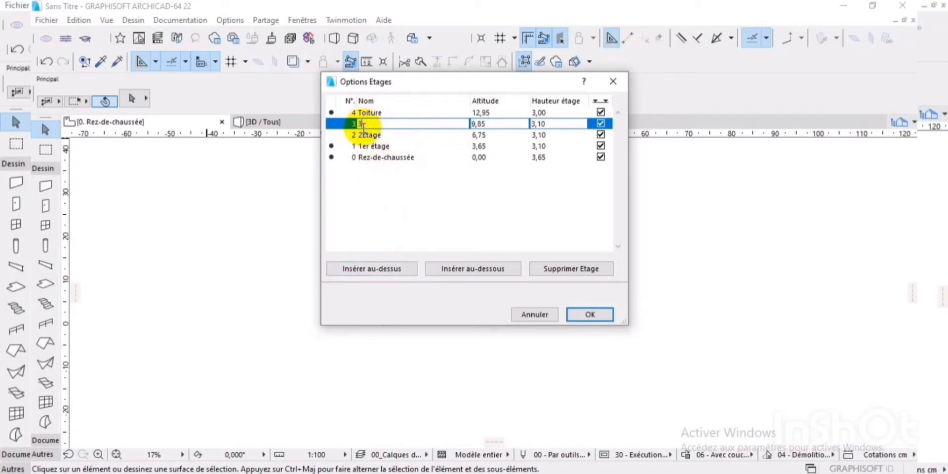
pyautogui.write('E')
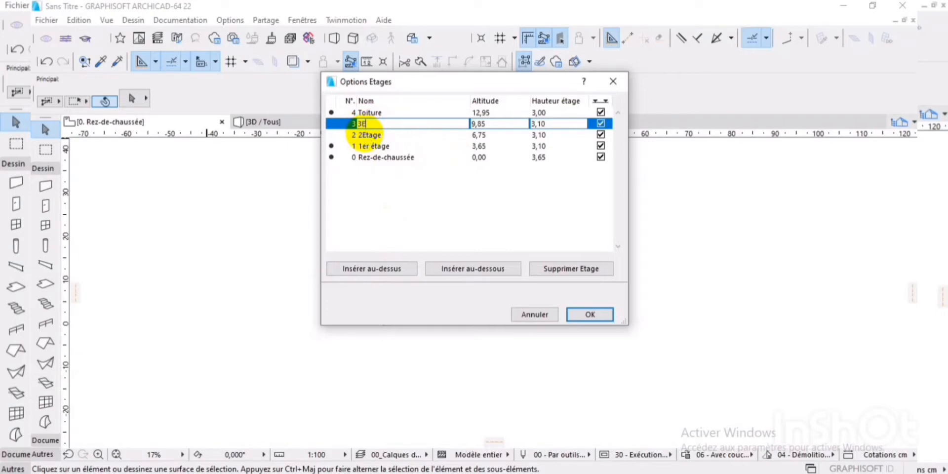
pyautogui.write('tage')
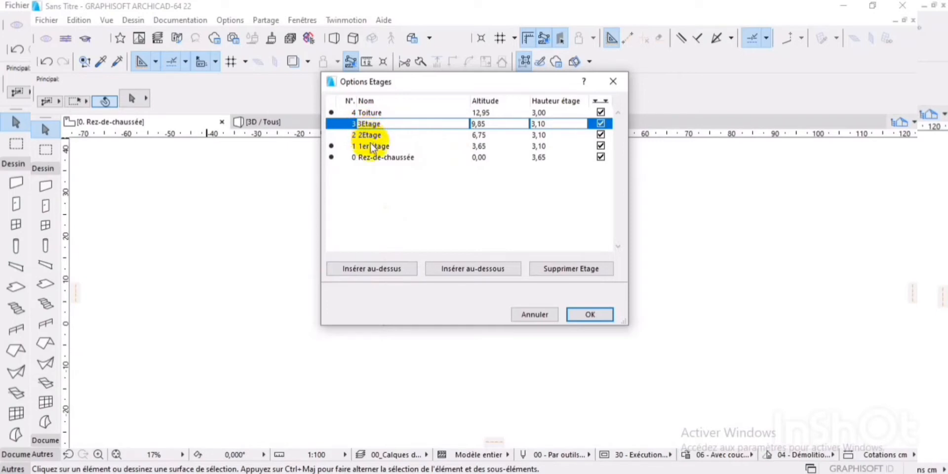
# Insert a story named 4Etage above 3Etage and apply the story settings, accepting the deletion of removed stories.
pyautogui.click(365, 269)
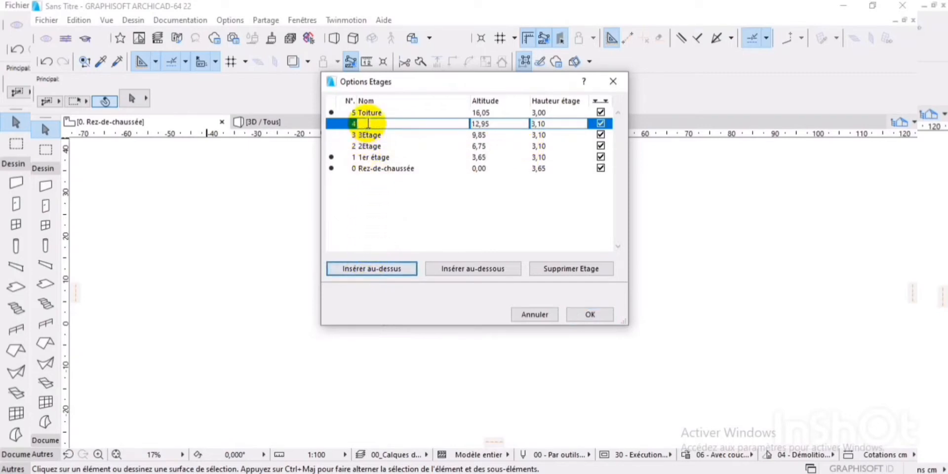
pyautogui.write('4Etage')
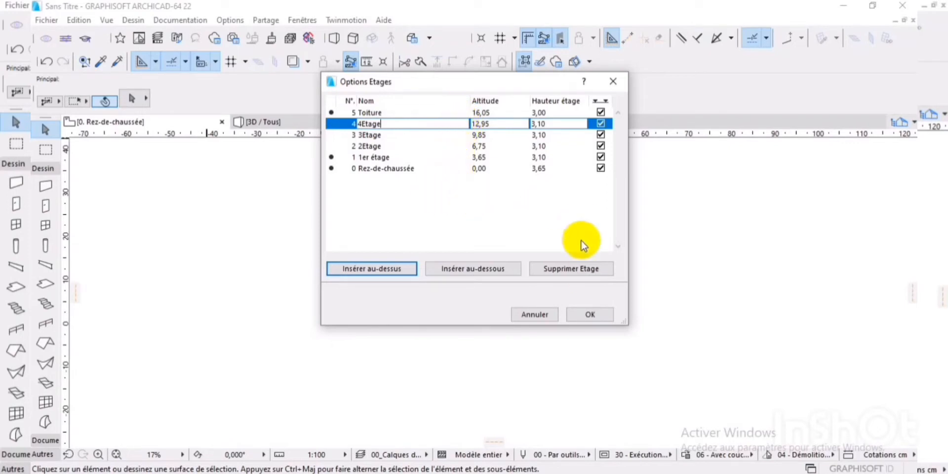
pyautogui.click(587, 318)
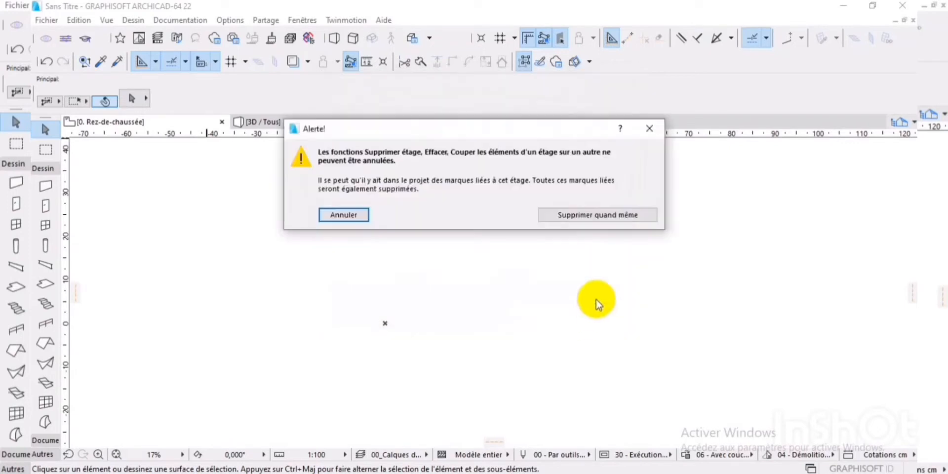
pyautogui.click(597, 217)
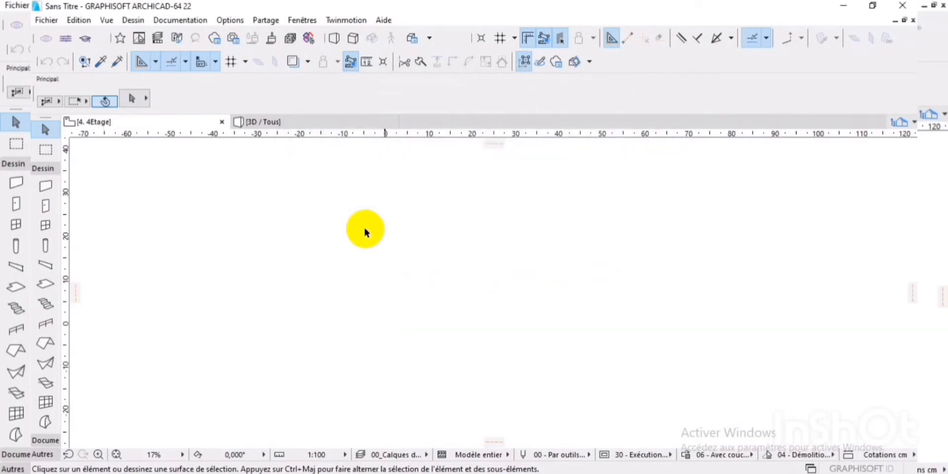
# In the Wall tool's default settings, unlink the wall top (Non lié), set the height to 3,65 and the base offset to 0,00.
pyautogui.scroll(-1, 364, 229)
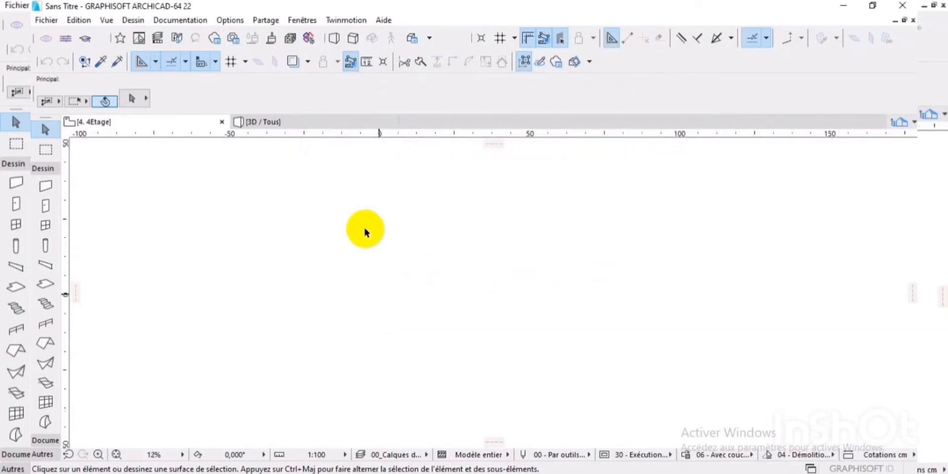
pyautogui.click(44, 190)
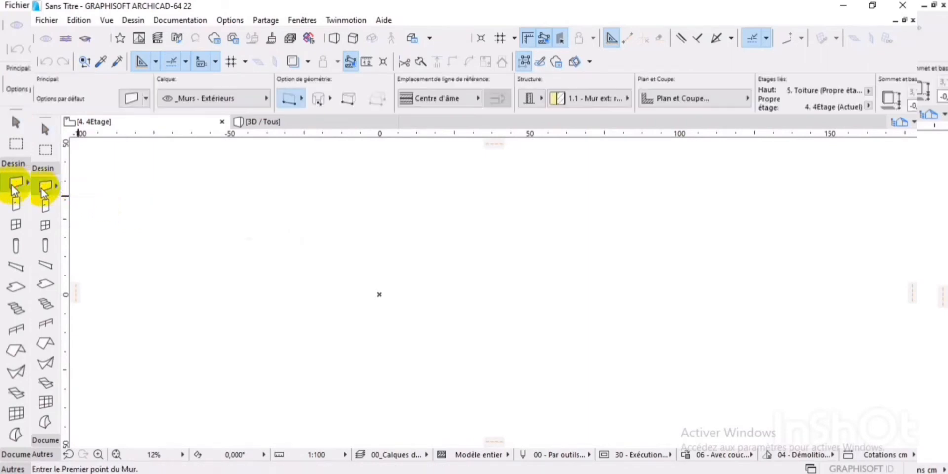
pyautogui.doubleClick(43, 190)
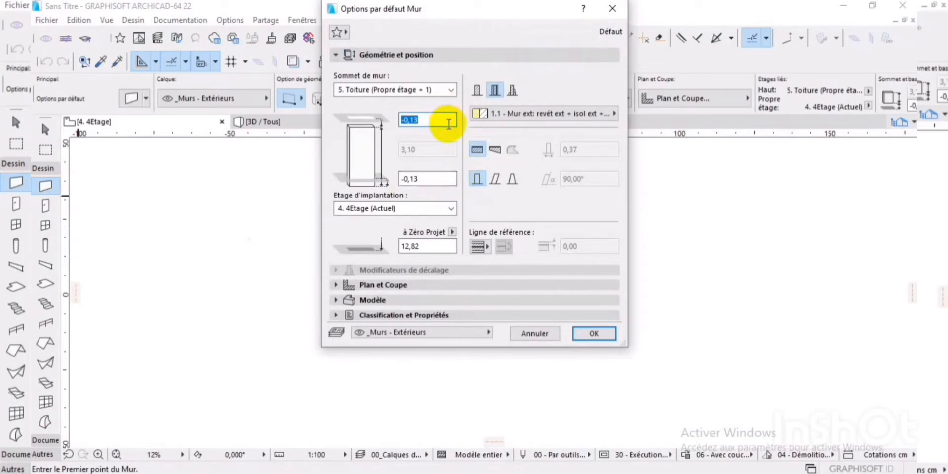
pyautogui.click(450, 89)
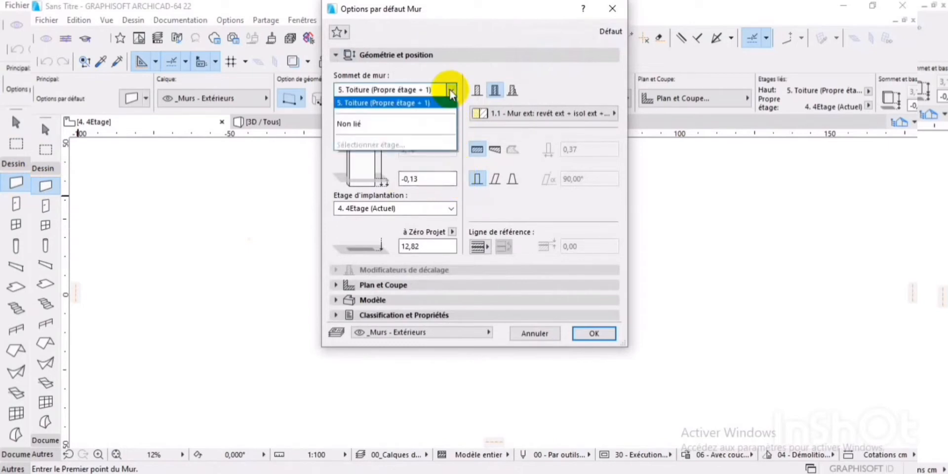
pyautogui.click(372, 127)
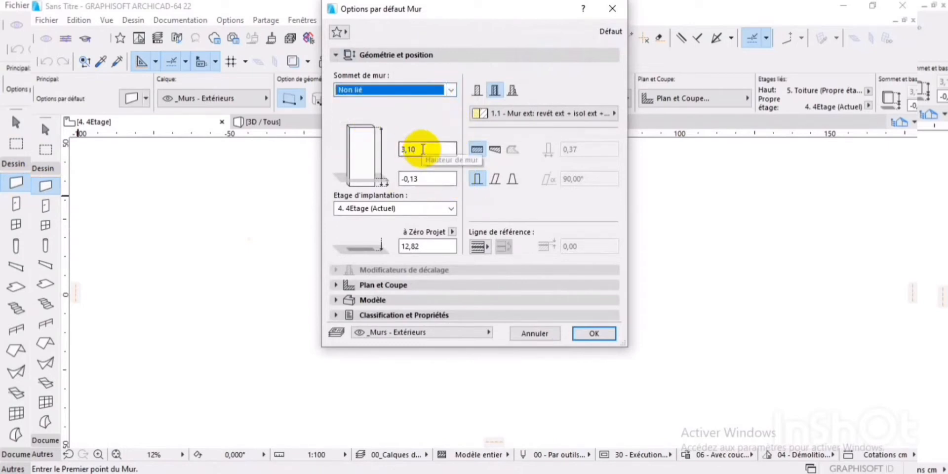
pyautogui.click(424, 149)
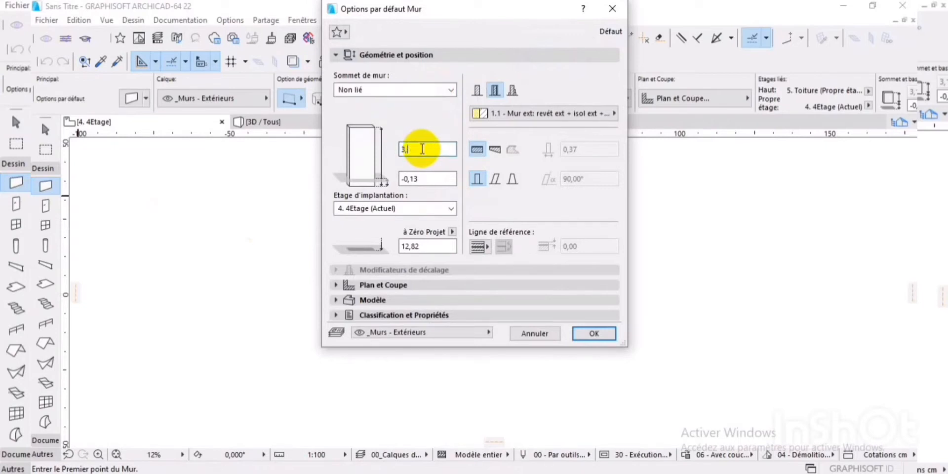
pyautogui.write('3,65')
pyautogui.click(425, 178)
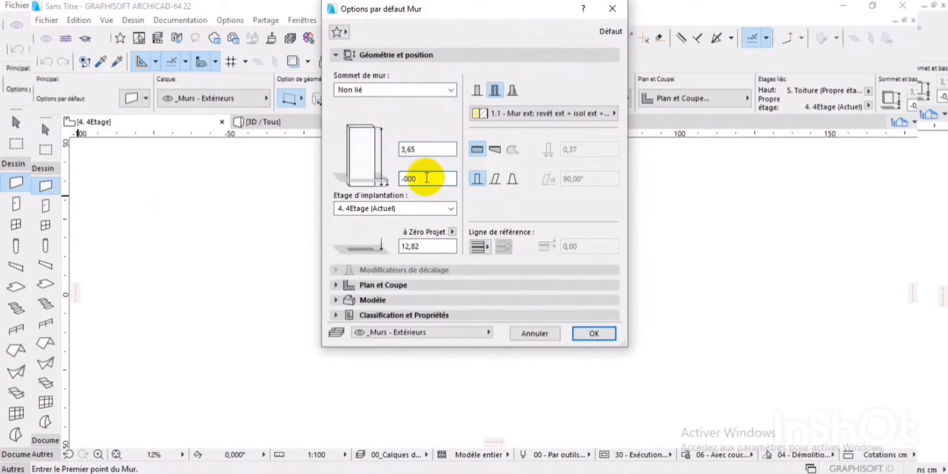
pyautogui.press('Tab')
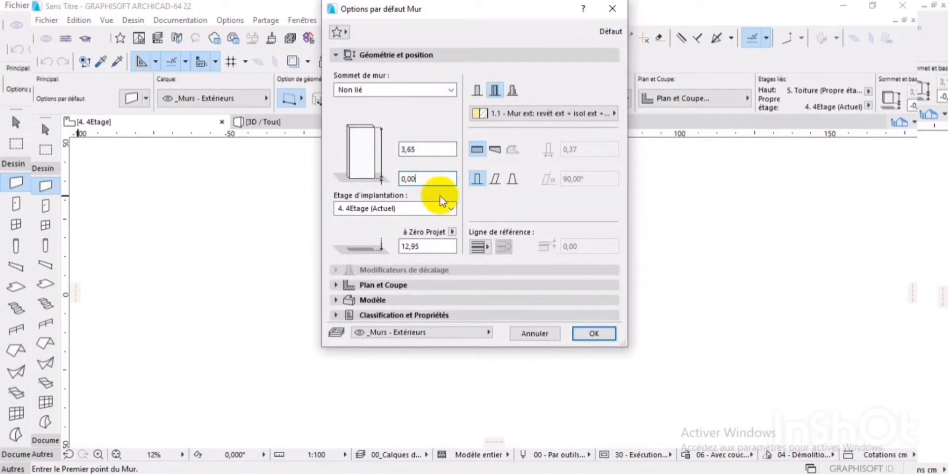
# Set the default wall's home story to 0. Rez-de-chaussée.
pyautogui.click(452, 209)
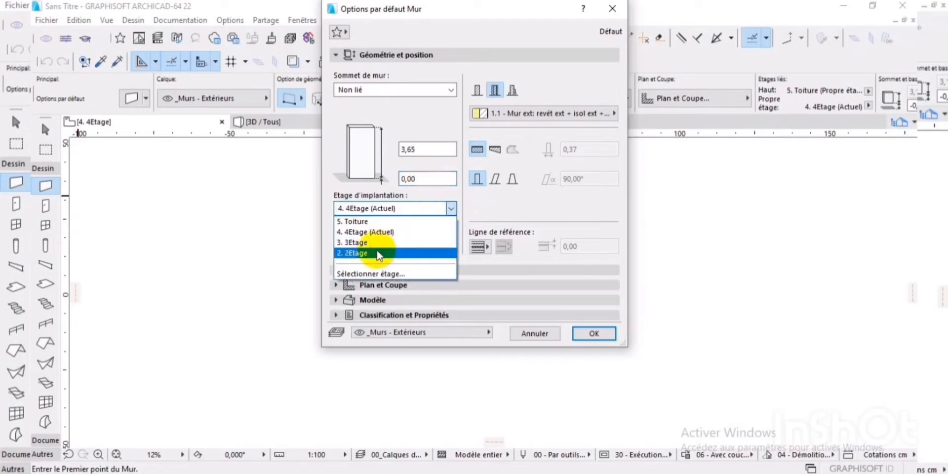
pyautogui.click(387, 251)
pyautogui.click(451, 209)
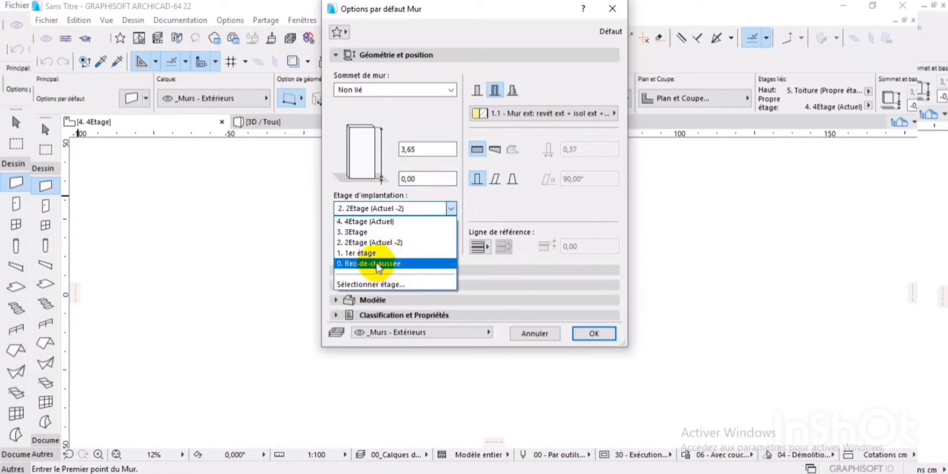
pyautogui.click(385, 258)
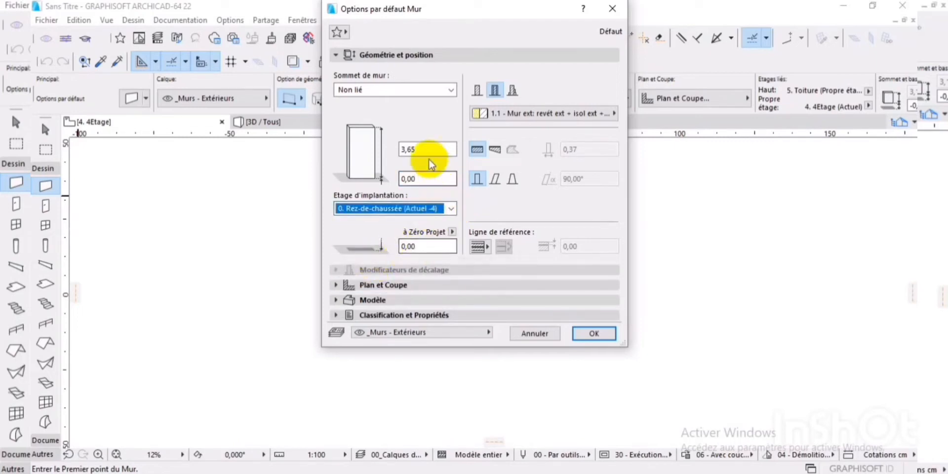
# Give the default wall a basic structure 0,15 thick in Brique - Ciment (extérieur) and apply the wall settings.
pyautogui.click(477, 91)
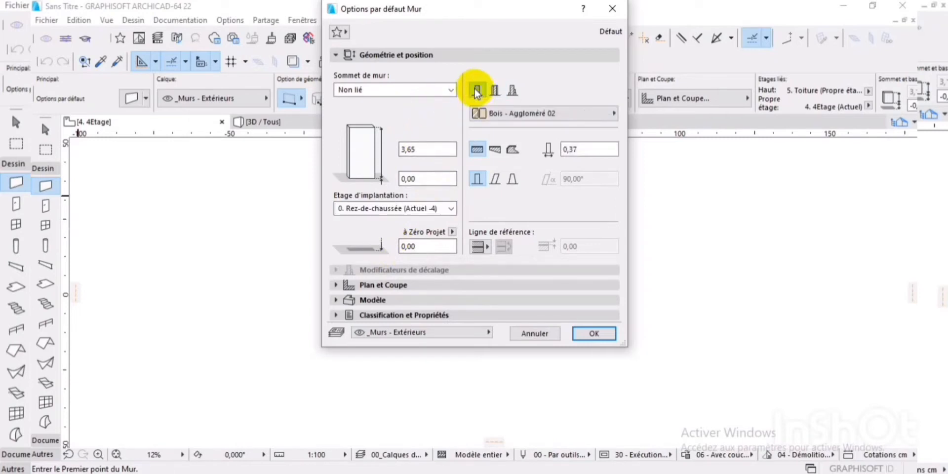
pyautogui.click(583, 149)
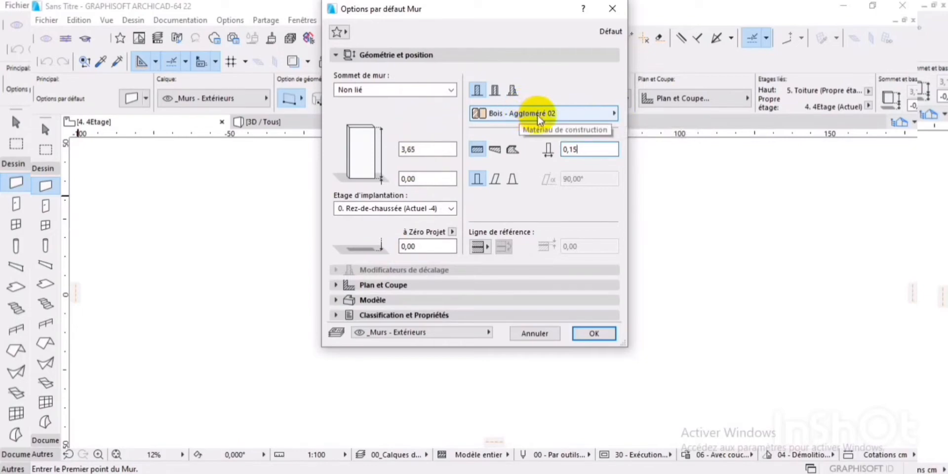
pyautogui.click(611, 114)
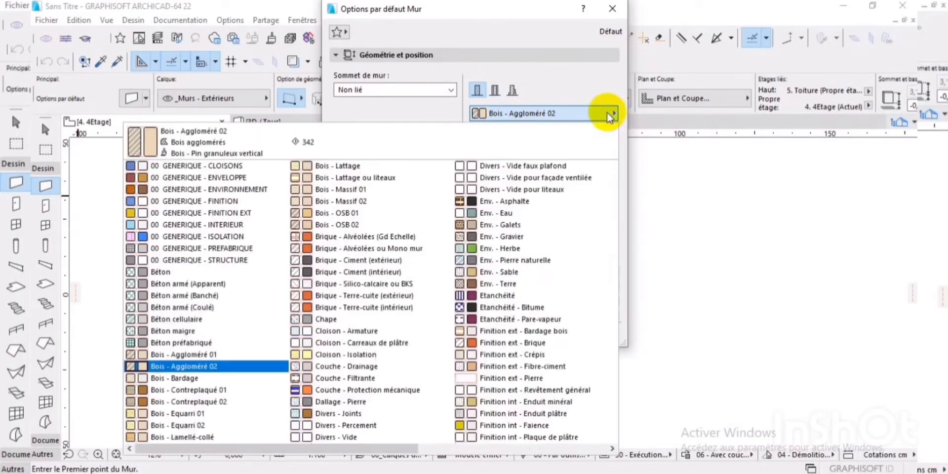
pyautogui.click(345, 261)
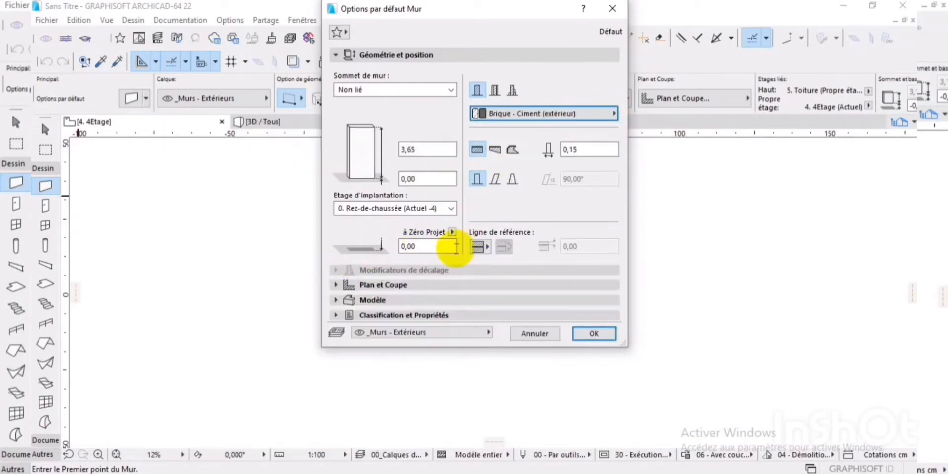
pyautogui.click(588, 331)
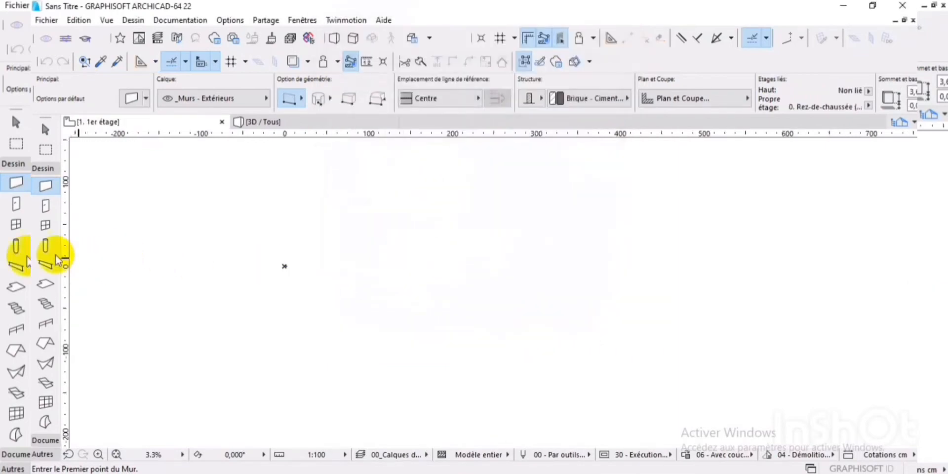
# In the Column tool's default settings, unlink the column top (Non lié) and set the column height to 3,65.
pyautogui.click(15, 248)
pyautogui.doubleClick(16, 250)
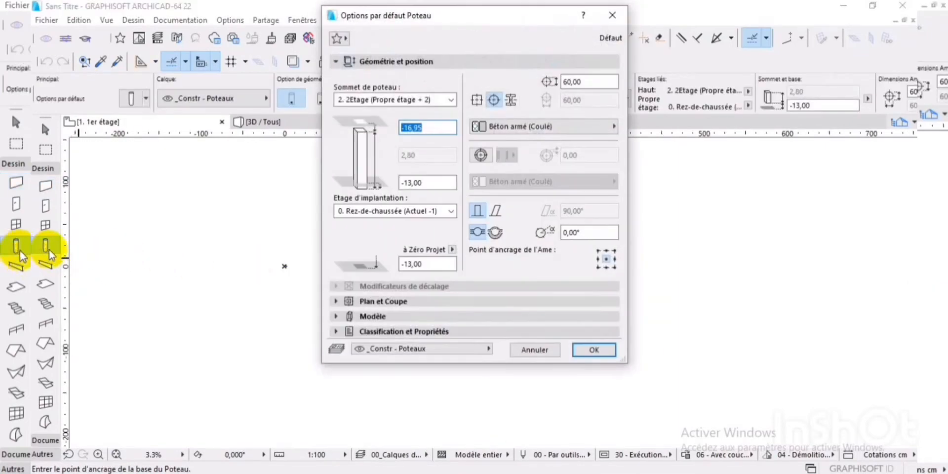
pyautogui.click(452, 100)
pyautogui.click(402, 164)
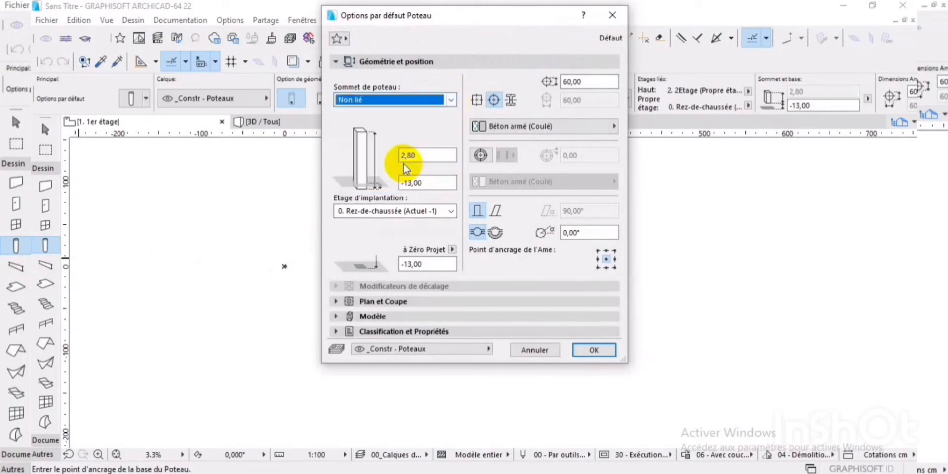
pyautogui.click(447, 157)
pyautogui.press('BackSpace')
pyautogui.press('BackSpace')
pyautogui.press('BackSpace')
pyautogui.press('BackSpace')
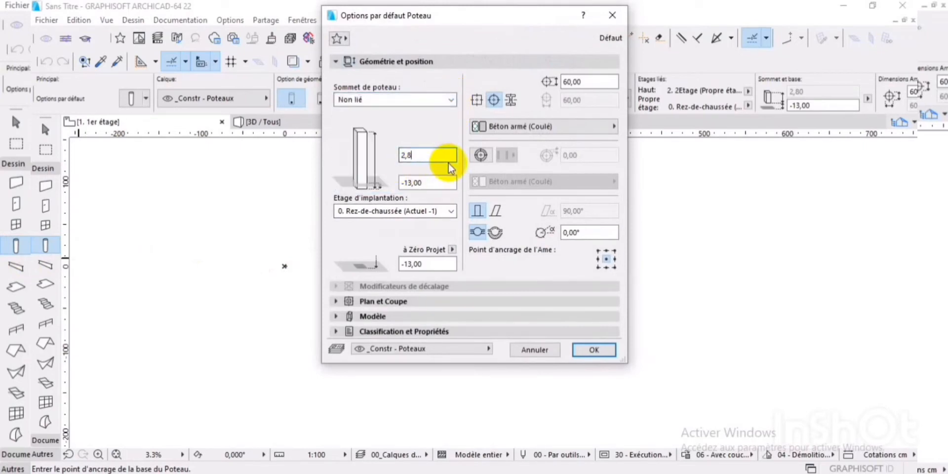
pyautogui.write('3,65')
# Set the default column's base offset to 0,00.
pyautogui.click(435, 180)
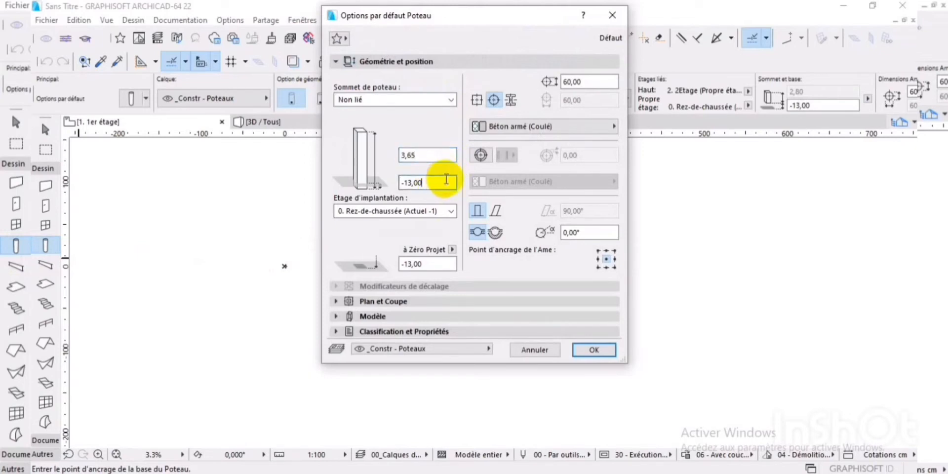
pyautogui.press('BackSpace')
pyautogui.press('BackSpace')
pyautogui.press('BackSpace')
pyautogui.press('BackSpace')
pyautogui.press('BackSpace')
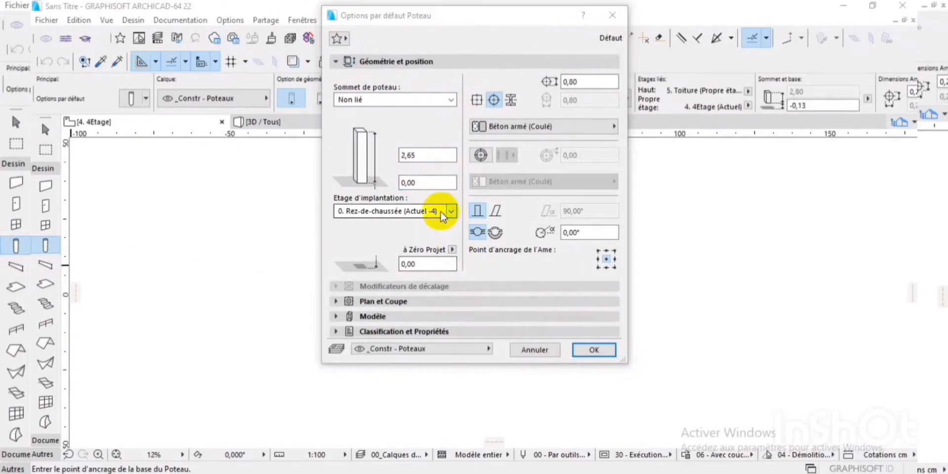
# Give the default column a rectangular section with linked 0,50 by 0,50 dimensions, anchored at its centre.
pyautogui.click(476, 100)
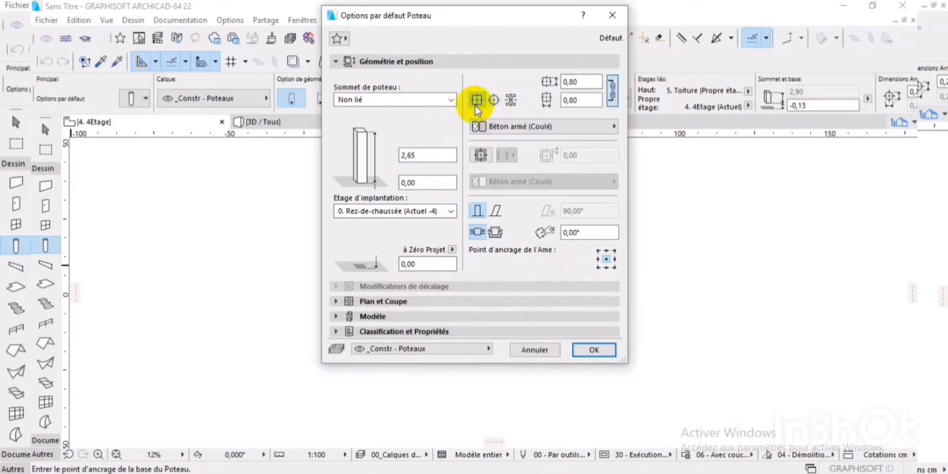
pyautogui.click(584, 83)
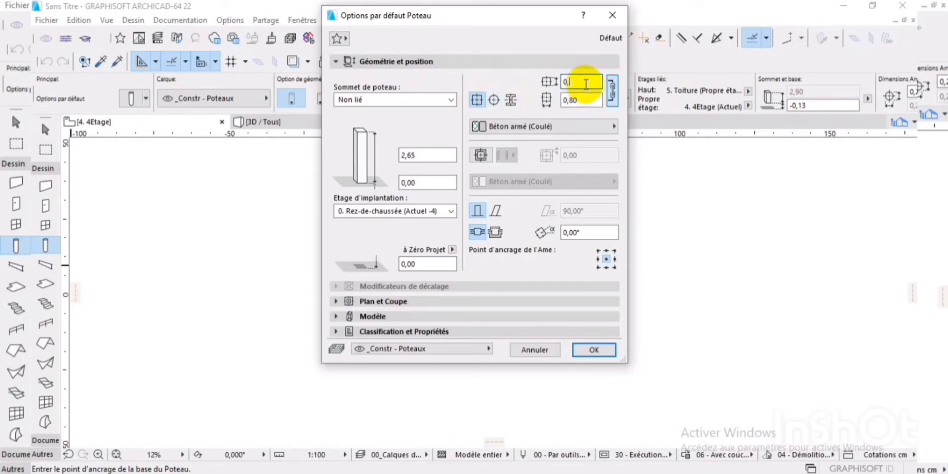
pyautogui.write('0,5')
pyautogui.click(611, 96)
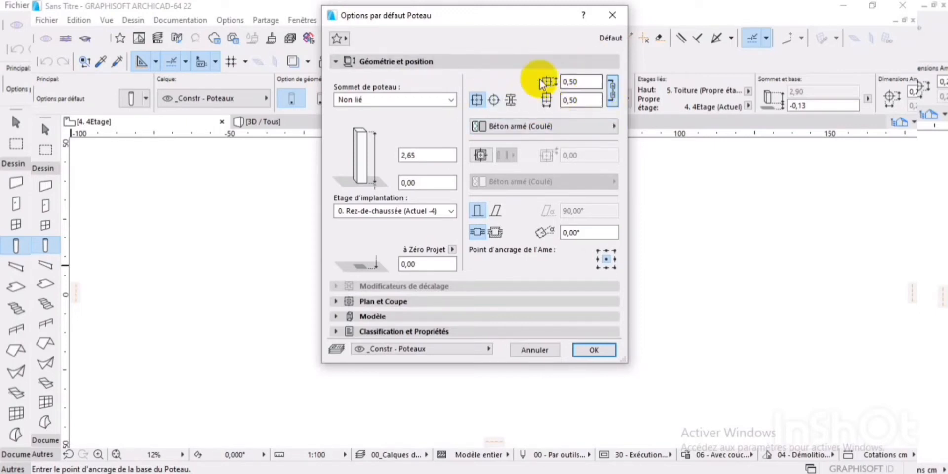
pyautogui.click(606, 258)
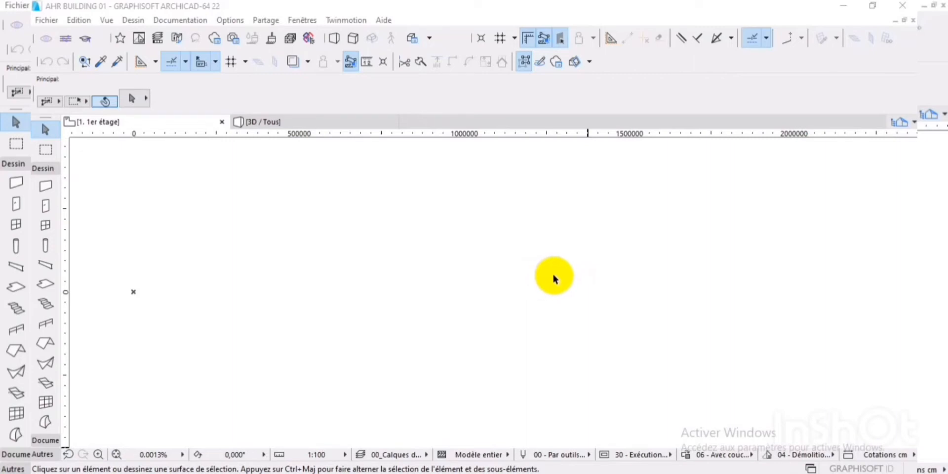
# Open the floor plan of the story 0. Rez-de-chaussée from the project navigator.
pyautogui.click(913, 123)
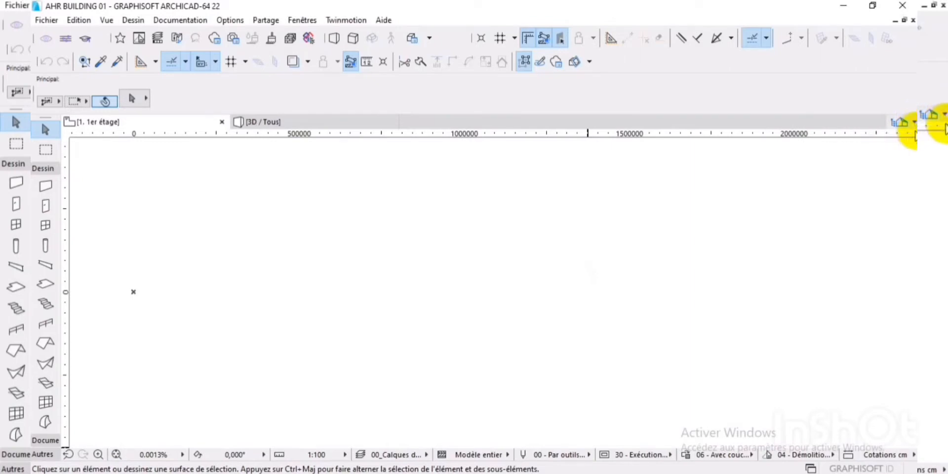
pyautogui.click(914, 123)
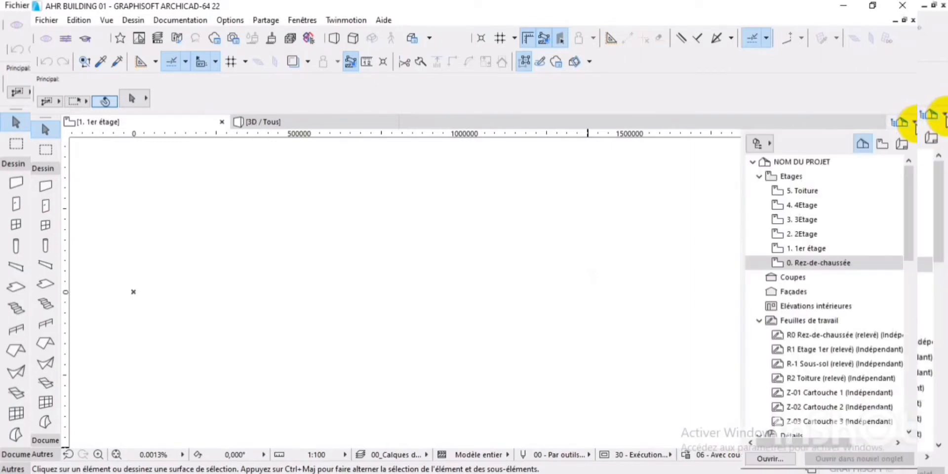
pyautogui.doubleClick(833, 263)
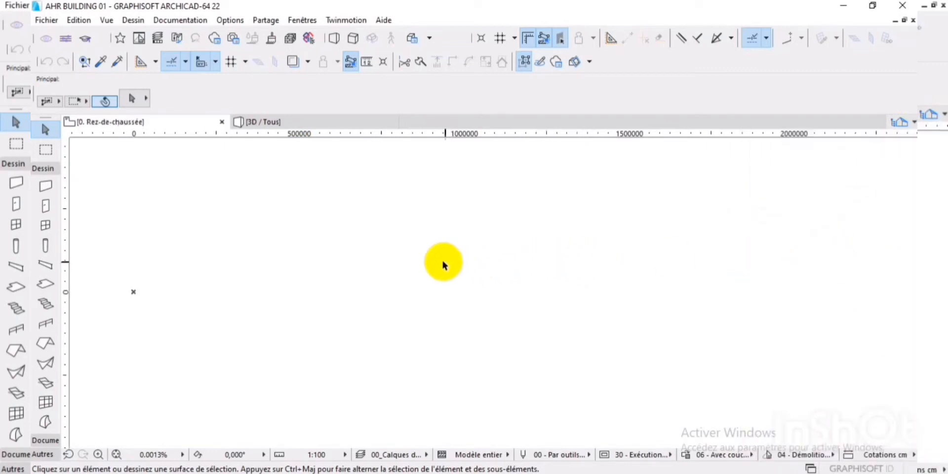
# In the grid system's column settings, give the column a rectangular section with linked 0,50 by 0,50 dimensions.
pyautogui.click(134, 20)
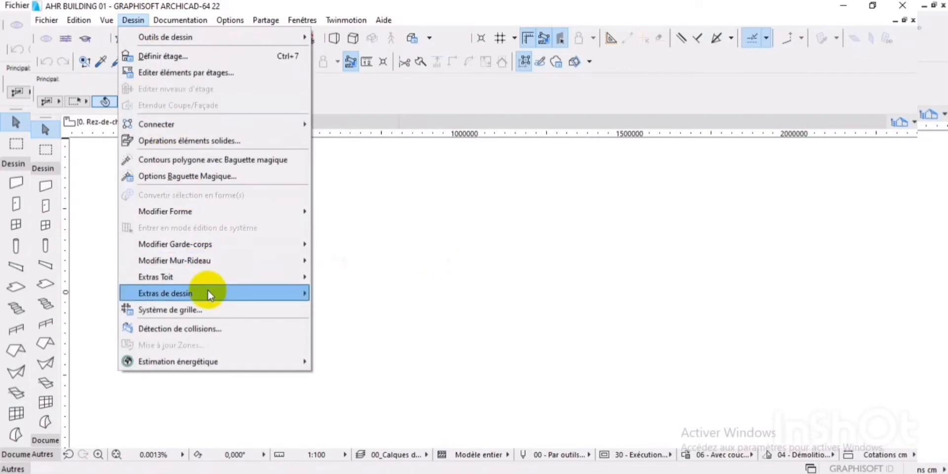
pyautogui.click(206, 314)
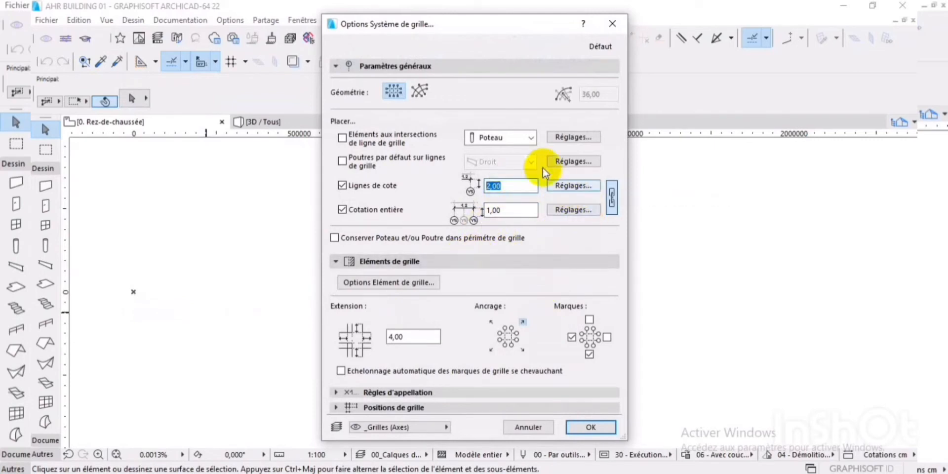
pyautogui.click(575, 137)
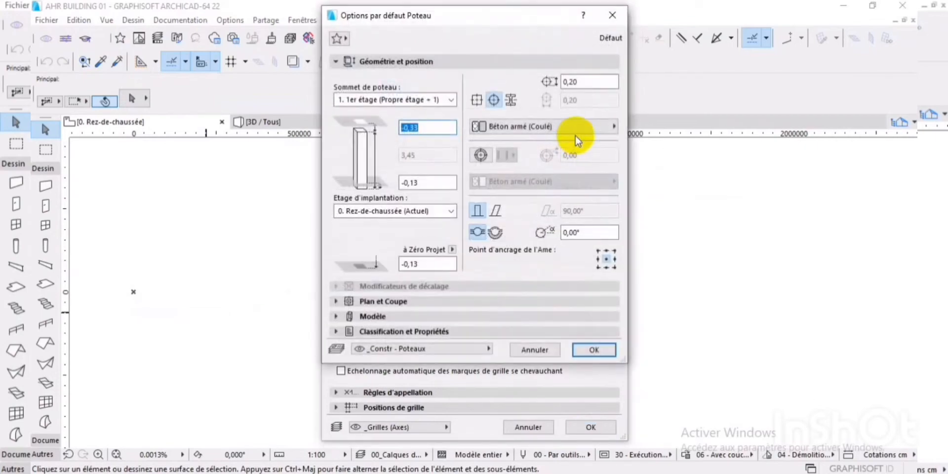
pyautogui.click(477, 100)
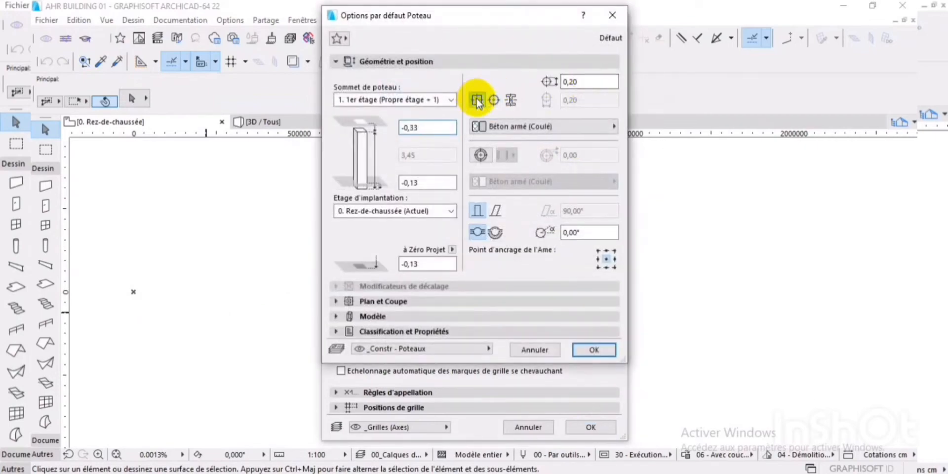
pyautogui.click(579, 82)
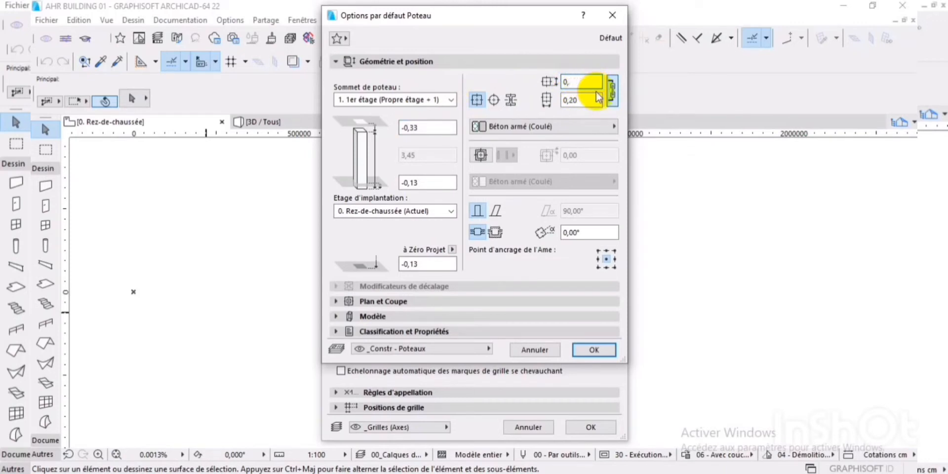
pyautogui.write('0,0')
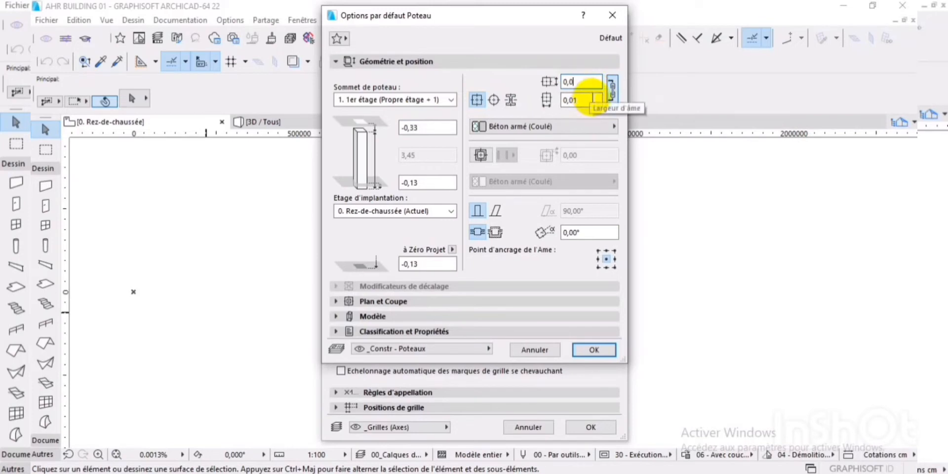
pyautogui.write('050')
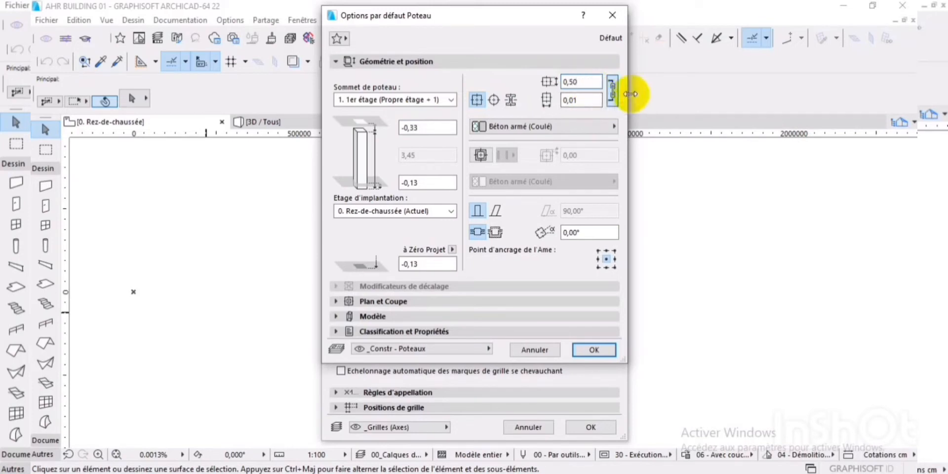
pyautogui.click(610, 98)
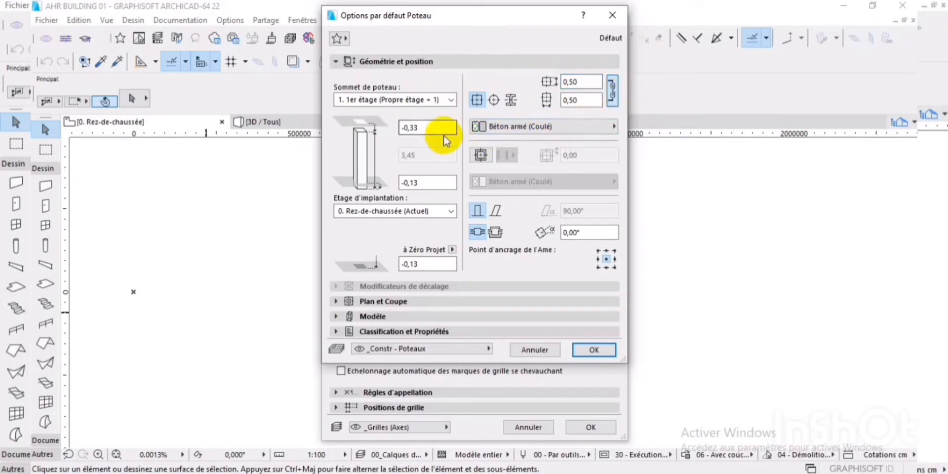
# Set the base offset of the grid system's column to 0,00.
pyautogui.click(428, 183)
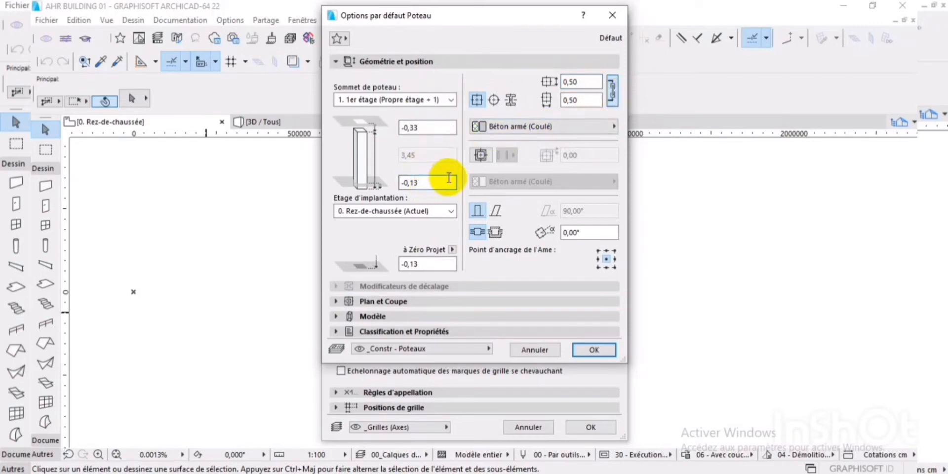
pyautogui.press('BackSpace')
pyautogui.press('BackSpace')
pyautogui.press('BackSpace')
pyautogui.press('BackSpace')
pyautogui.write('00')
# Unlink the top of the grid system's column (Non lié), set its height to 3,65 and confirm the column settings.
pyautogui.click(419, 127)
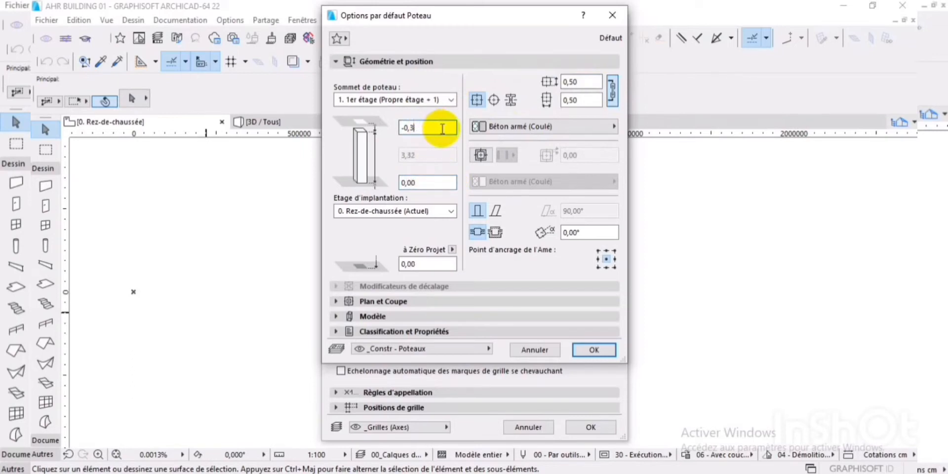
pyautogui.click(452, 101)
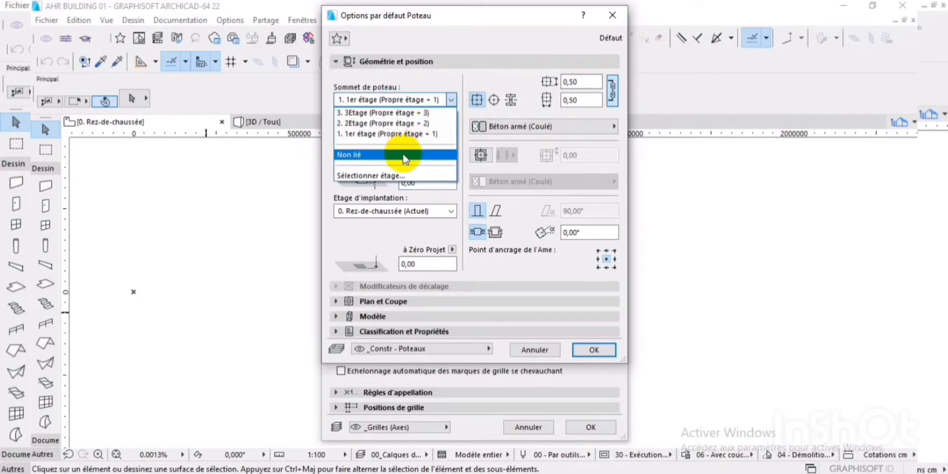
pyautogui.click(404, 155)
pyautogui.click(422, 155)
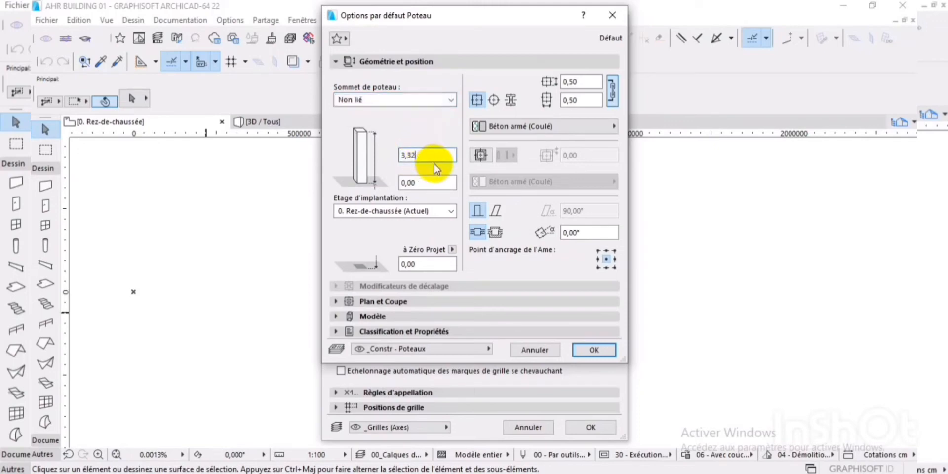
pyautogui.press('BackSpace')
pyautogui.write('65')
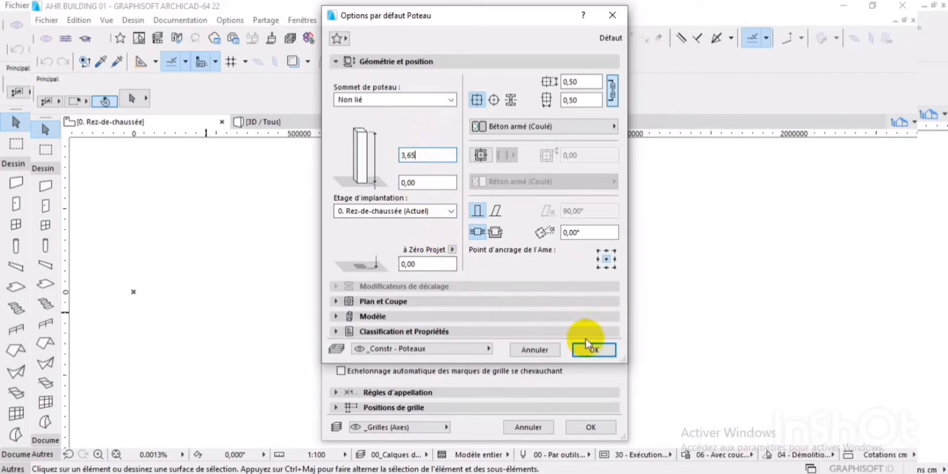
pyautogui.click(591, 351)
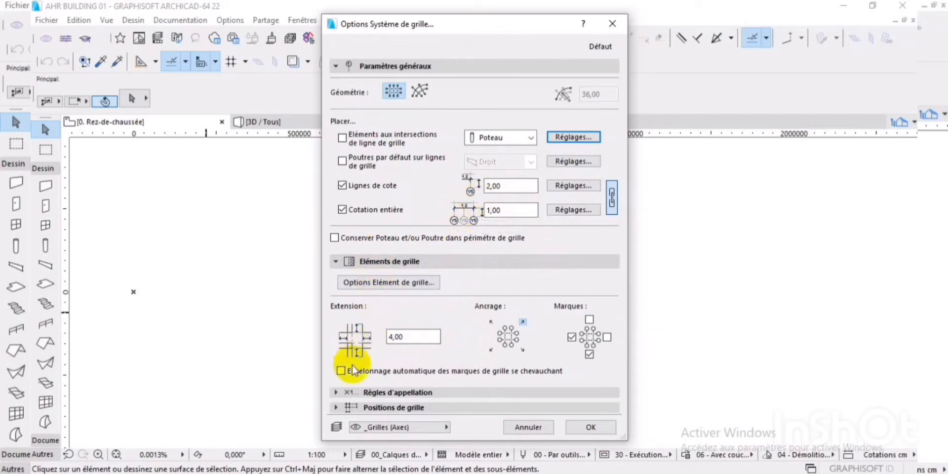
# In the grid positions, remove horizontal lines 3 and 2 so only line 1 is kept.
pyautogui.click(343, 390)
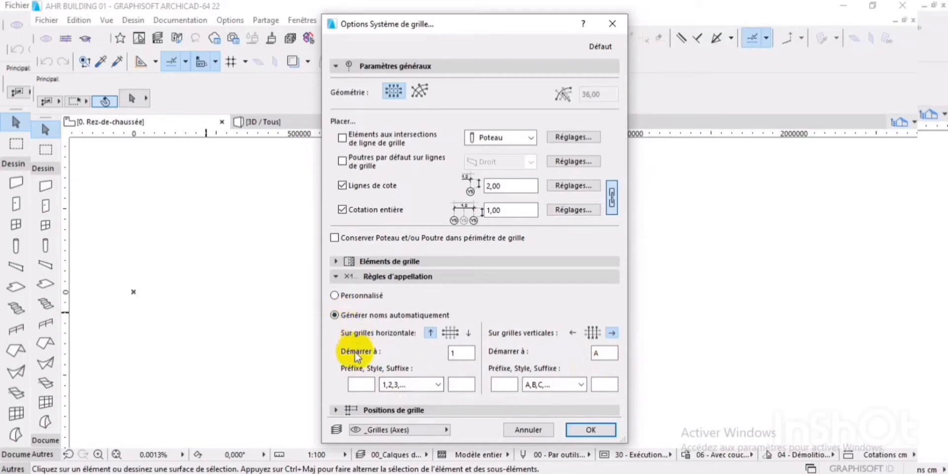
pyautogui.click(337, 408)
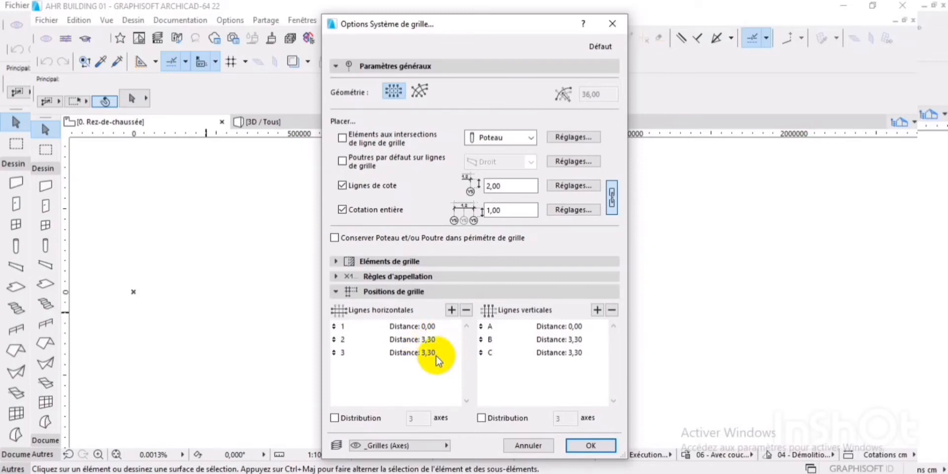
pyautogui.click(422, 353)
pyautogui.click(465, 309)
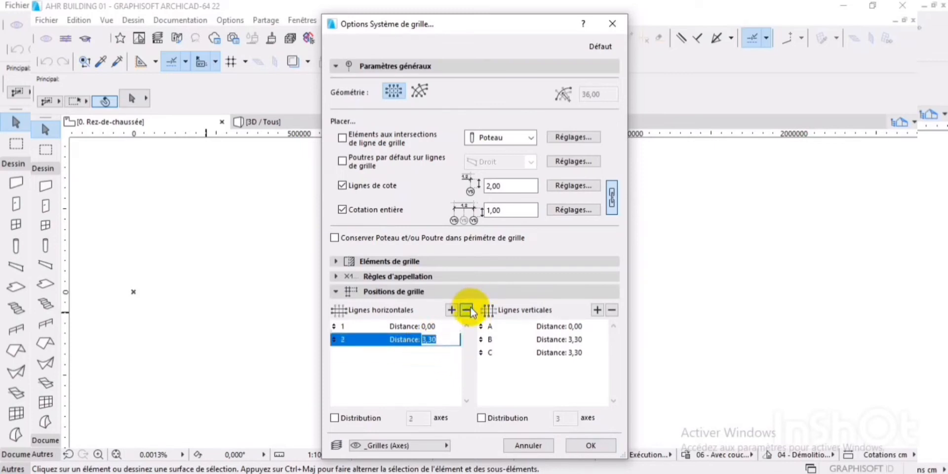
pyautogui.click(466, 310)
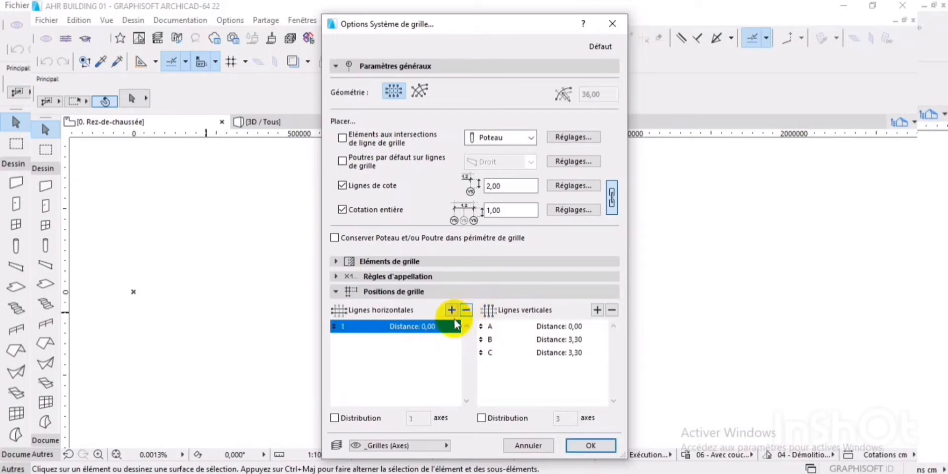
# Add horizontal grid line 2 at a distance of 5,00 and line 3 at a distance of 1,00.
pyautogui.click(450, 310)
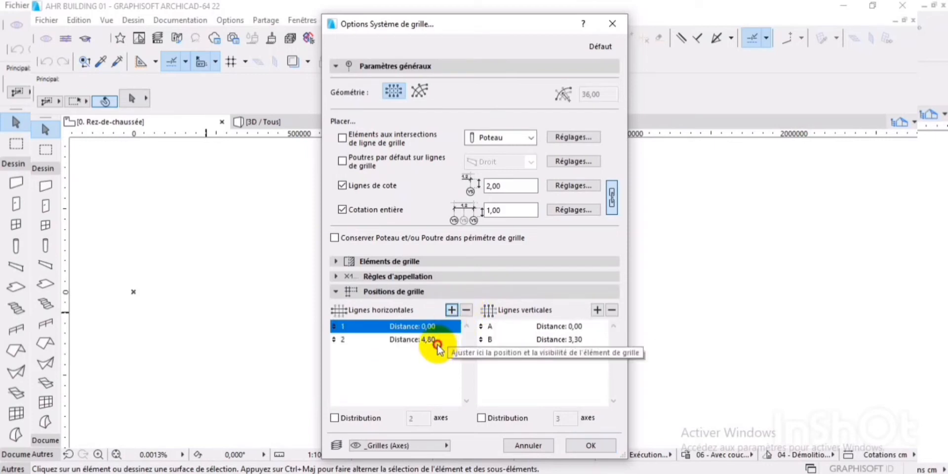
pyautogui.click(448, 339)
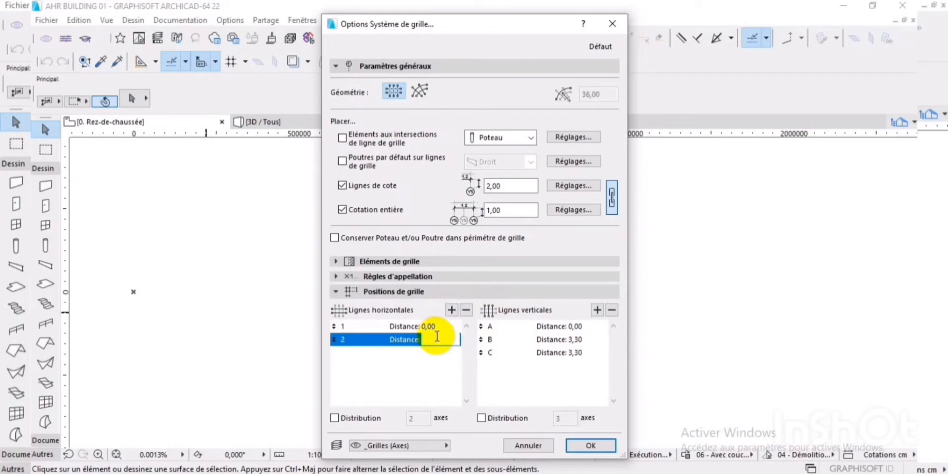
pyautogui.write('5')
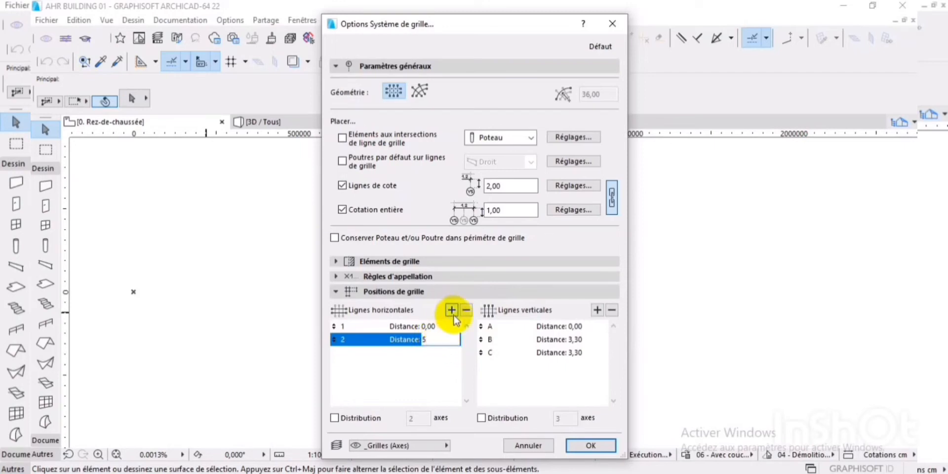
pyautogui.click(451, 310)
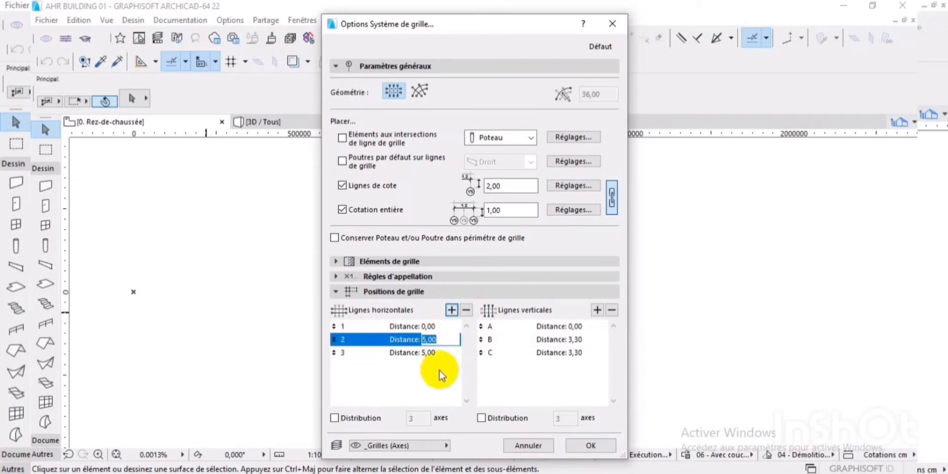
pyautogui.click(441, 353)
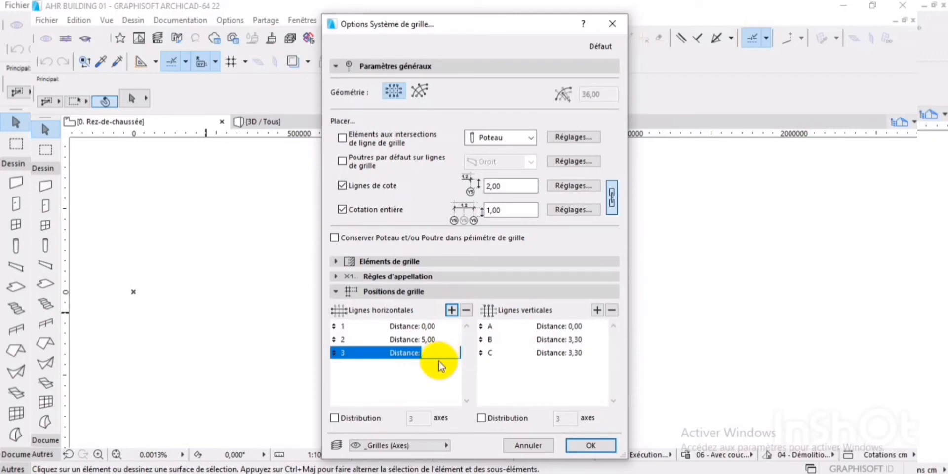
pyautogui.write('1')
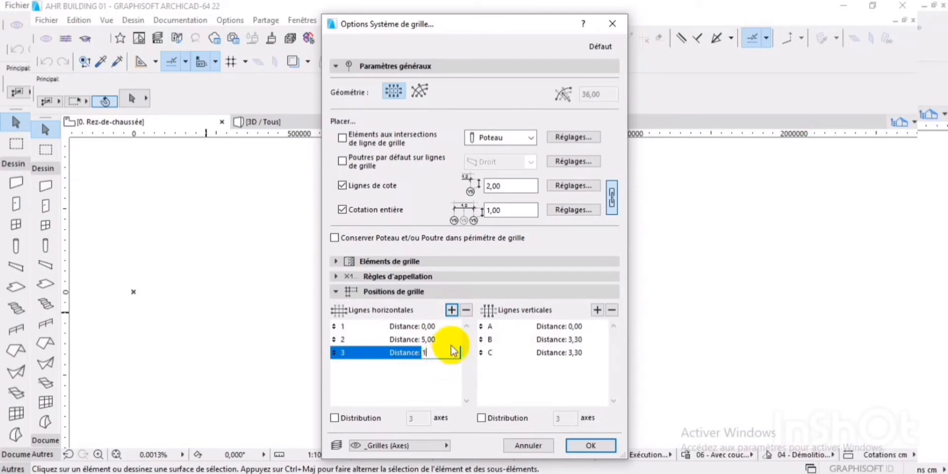
# Add horizontal line 4 at 1,76 and more up to 12, with lines 7 to 12 at 1,10, 3,00, 0,57, 1,76, 1,00 and 5,00.
pyautogui.click(451, 311)
pyautogui.click(443, 368)
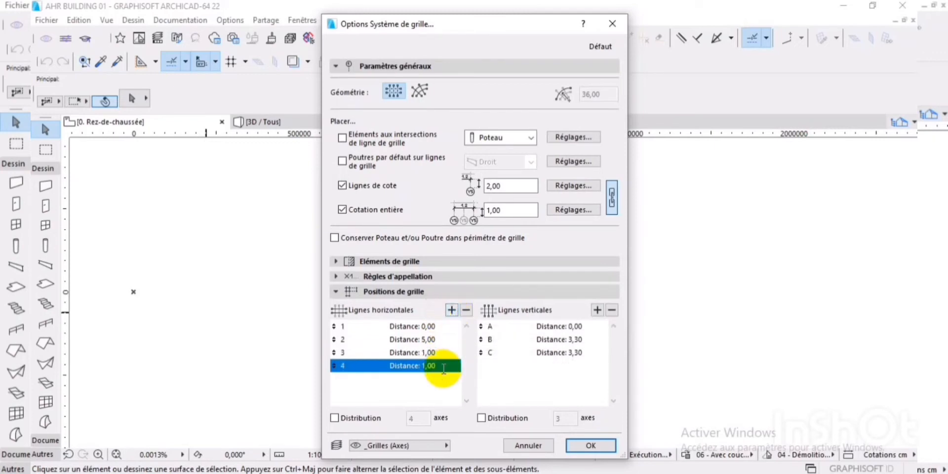
pyautogui.click(444, 367)
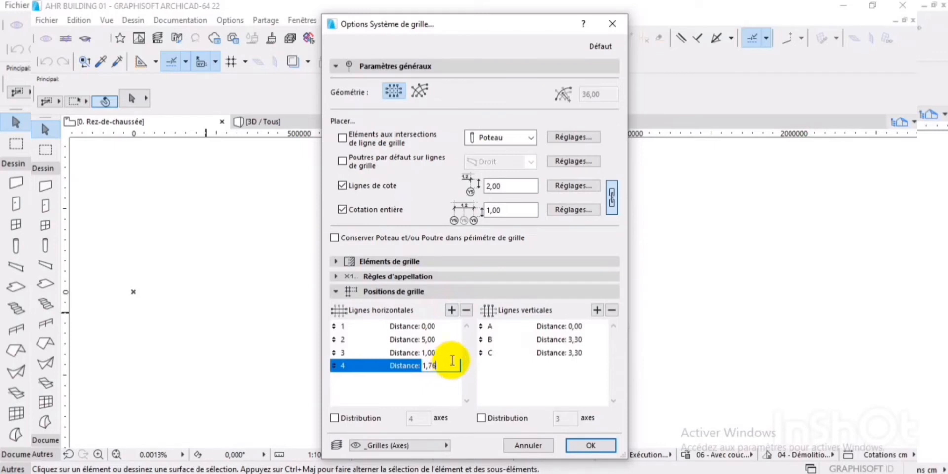
pyautogui.click(450, 310)
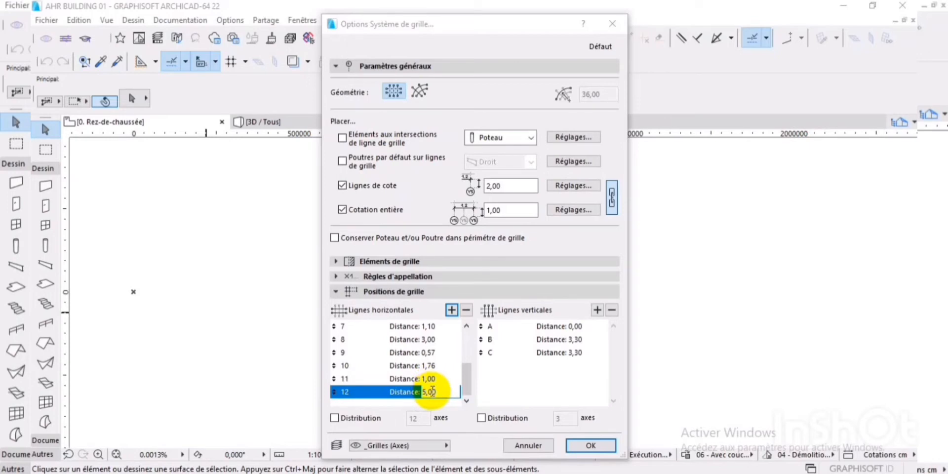
# Remove vertical grid lines C and B so only line A is kept.
pyautogui.click(562, 352)
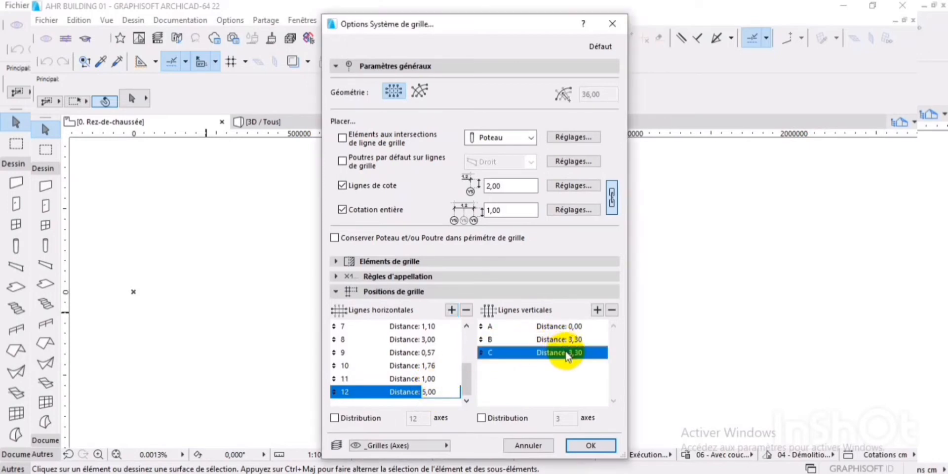
pyautogui.click(612, 310)
pyautogui.click(612, 310)
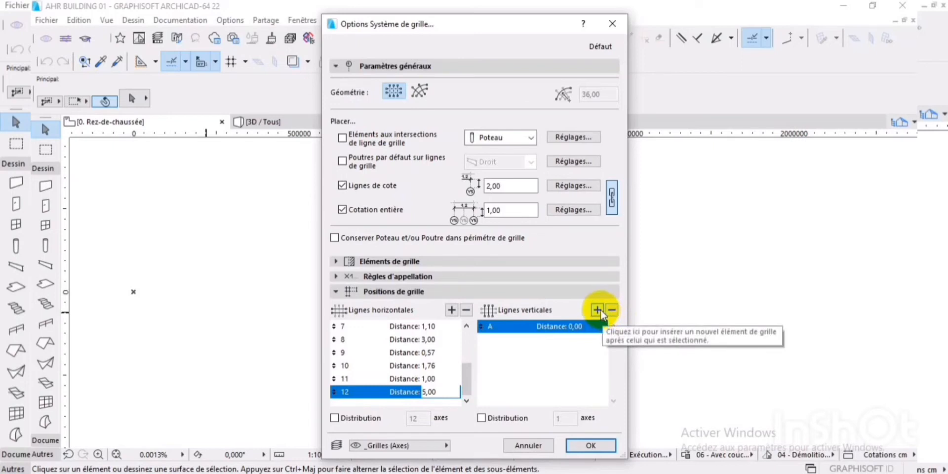
# Add vertical grid lines B to H, with lines C to H at distances 1,24, 2,29, 2,11, 2,00, 1,14 and 3,11.
pyautogui.click(597, 310)
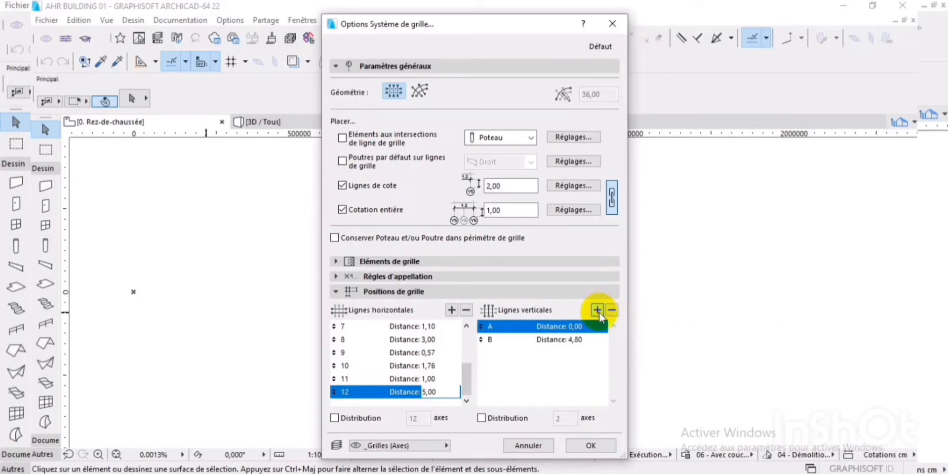
pyautogui.click(597, 337)
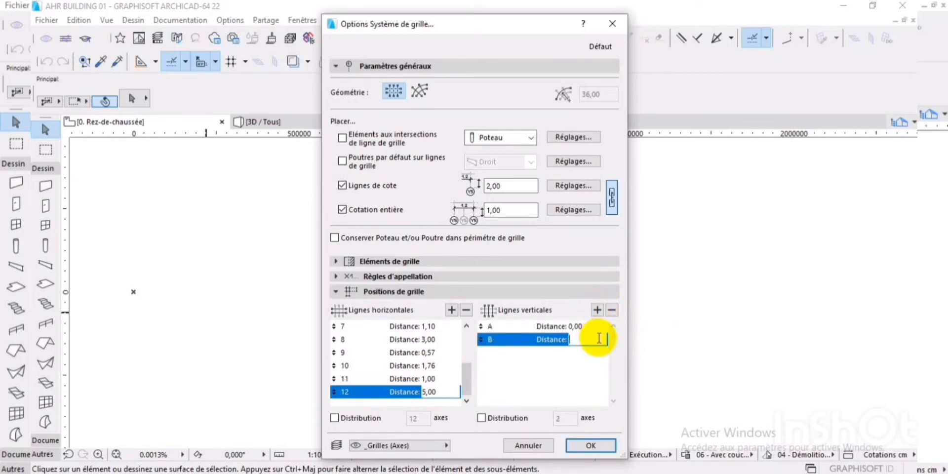
pyautogui.click(597, 310)
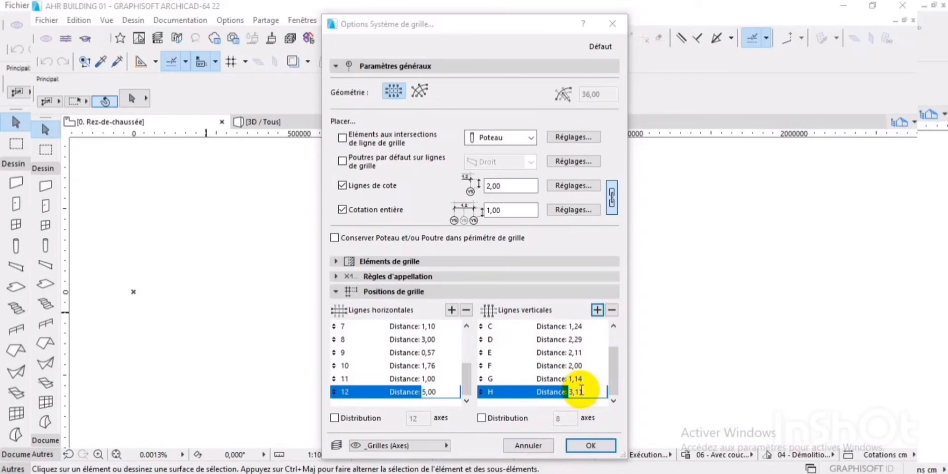
# Confirm the grid system settings and place the grid on the ground floor near the project origin, aligned at 0°.
pyautogui.click(594, 447)
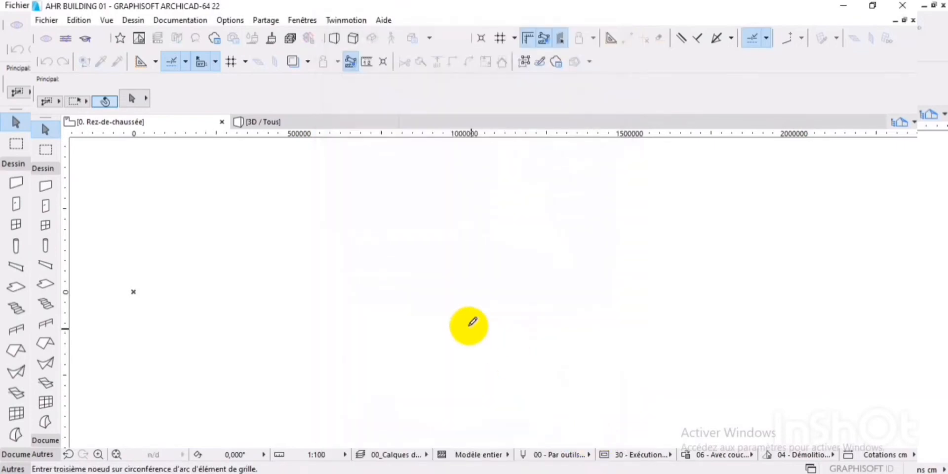
pyautogui.middleClick(459, 326)
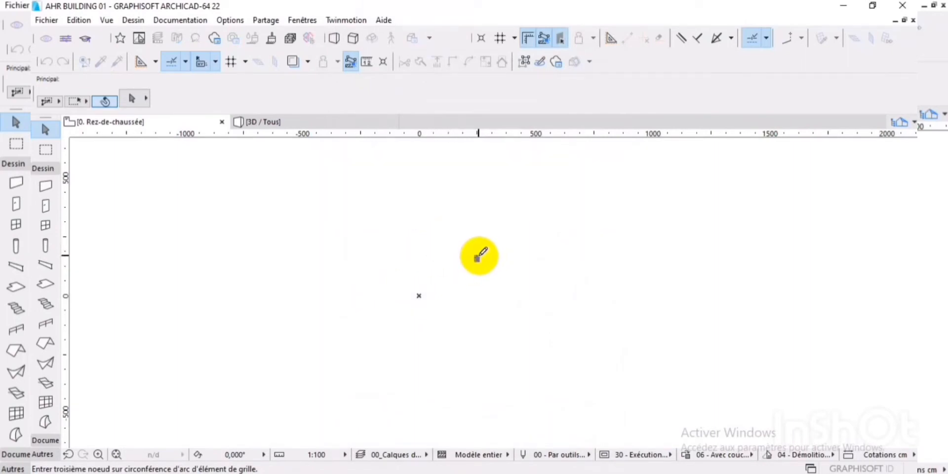
pyautogui.scroll(5, 479, 256)
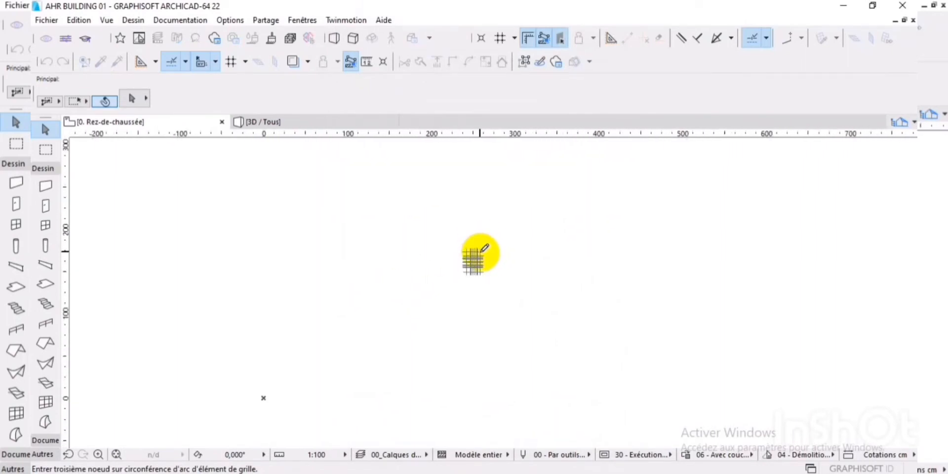
pyautogui.scroll(8, 481, 252)
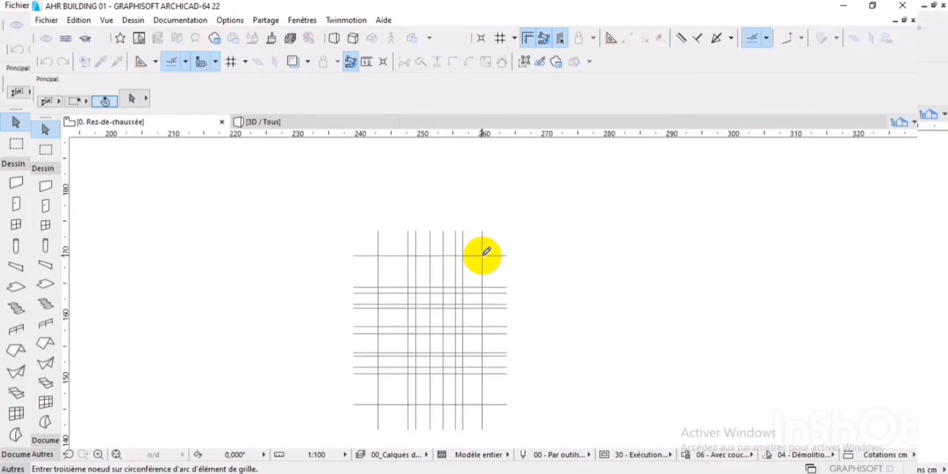
pyautogui.scroll(-8, 486, 253)
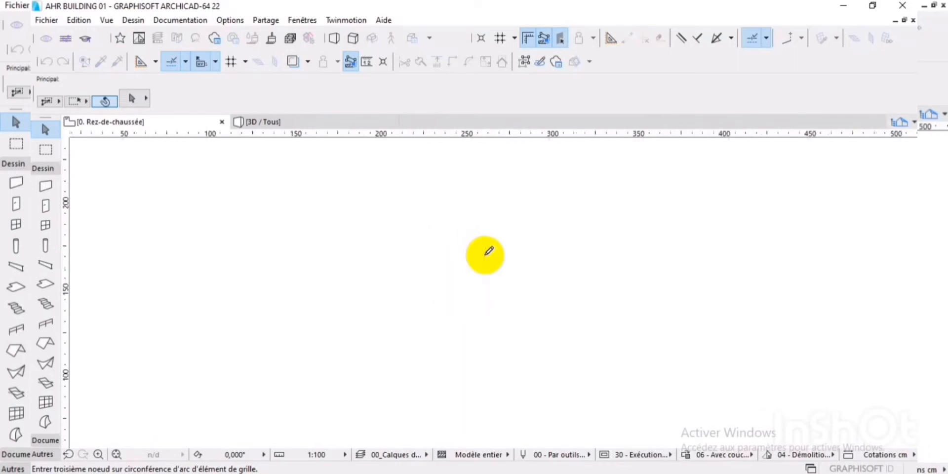
pyautogui.scroll(-5, 487, 253)
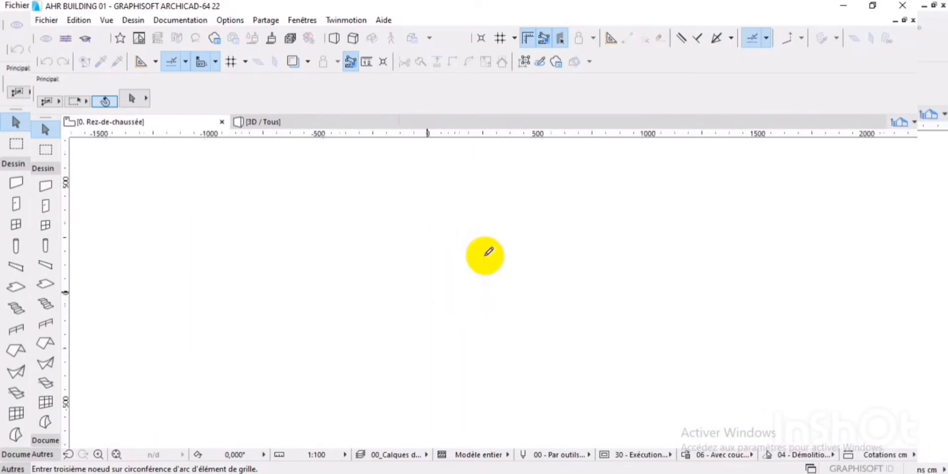
pyautogui.click(458, 263)
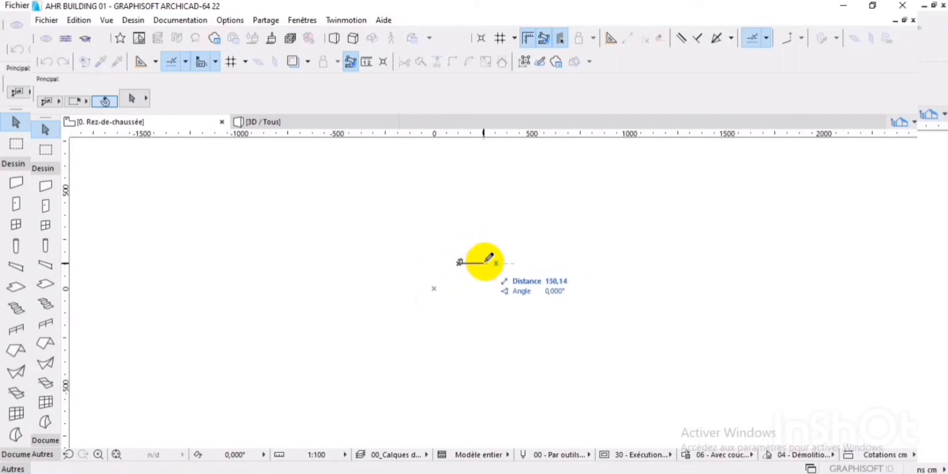
pyautogui.click(492, 262)
# Examine the placed grid's axis labels and the dimension chains along its lettered and numbered lines.
pyautogui.scroll(10, 482, 266)
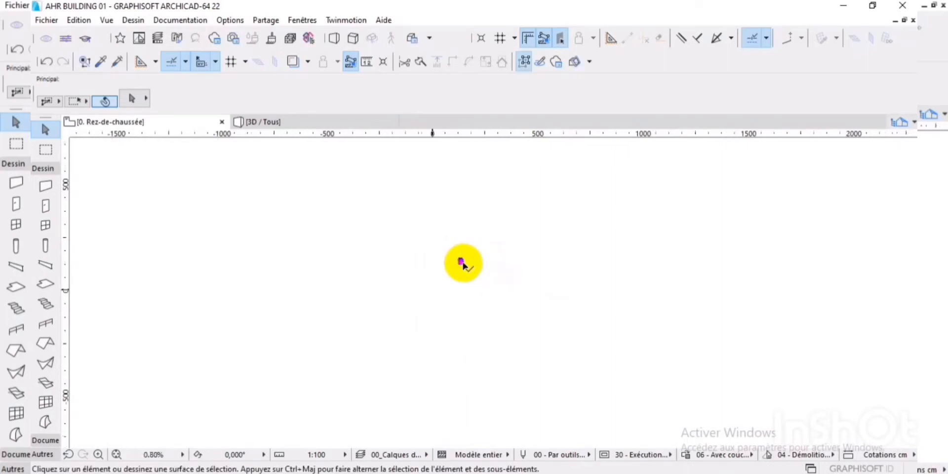
pyautogui.scroll(6, 439, 292)
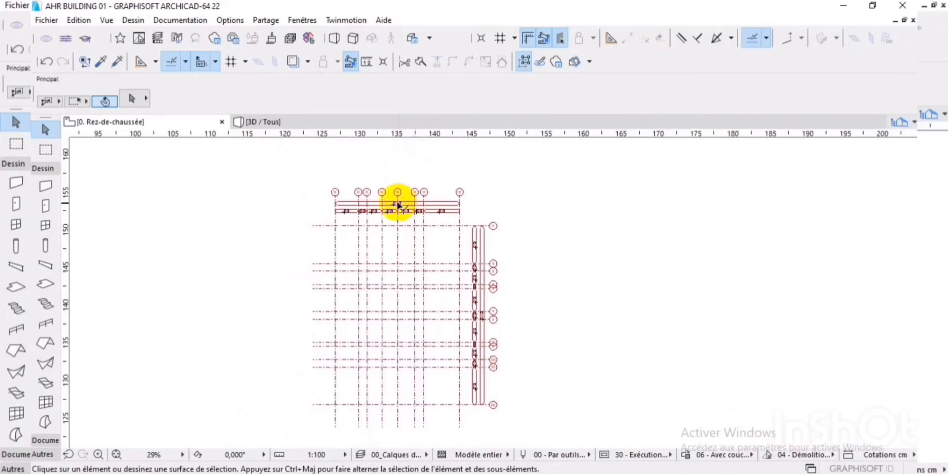
pyautogui.scroll(2, 387, 211)
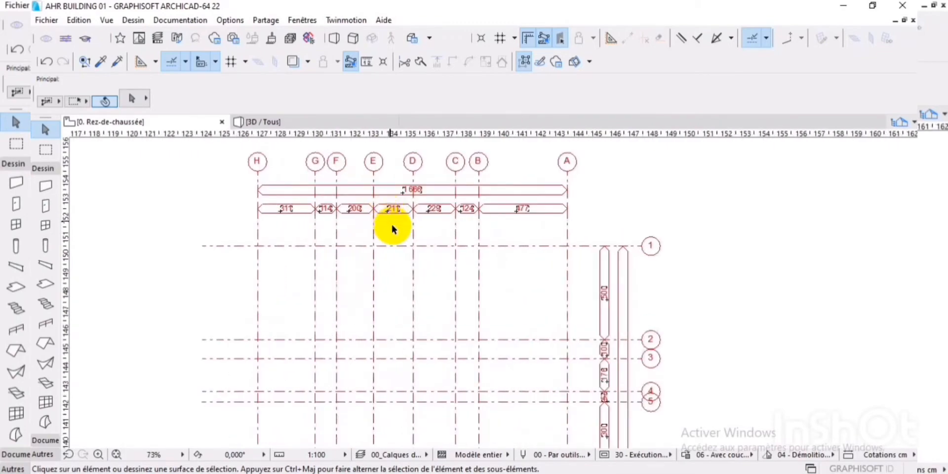
pyautogui.scroll(-3, 390, 222)
pyautogui.moveTo(409, 311); pyautogui.dragTo(436, 299, button='middle')
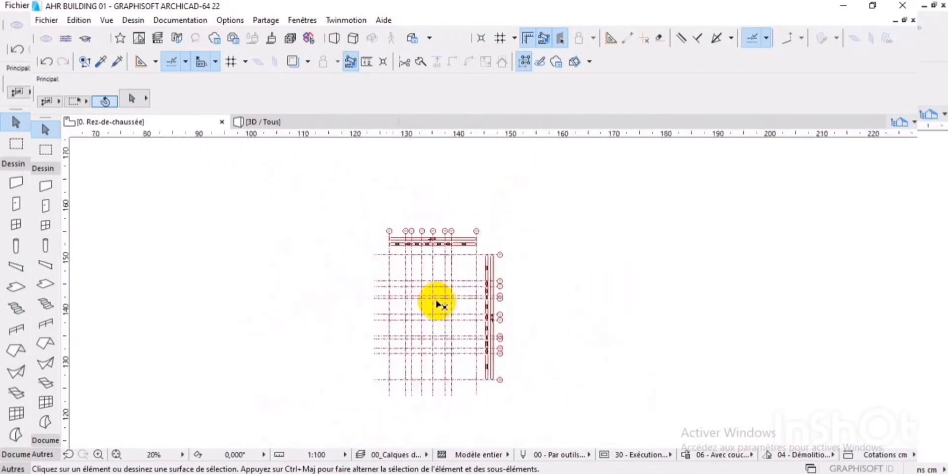
pyautogui.scroll(2, 511, 349)
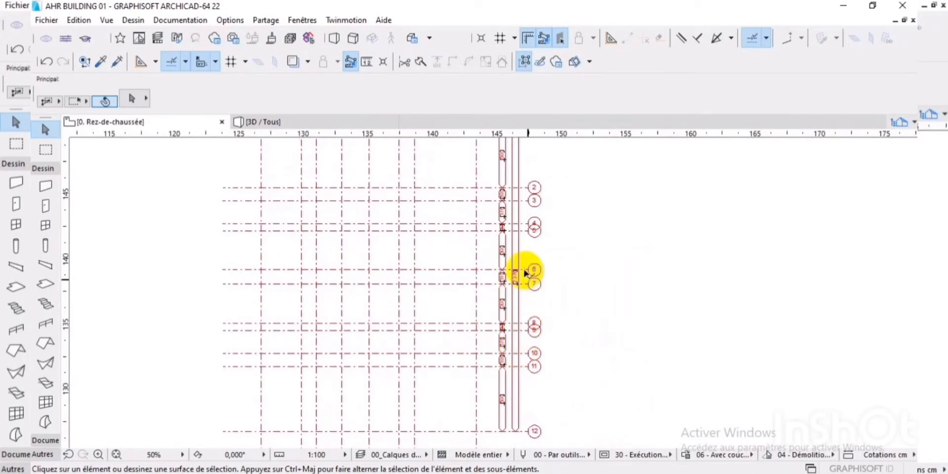
pyautogui.scroll(-4, 437, 208)
pyautogui.scroll(5, 415, 151)
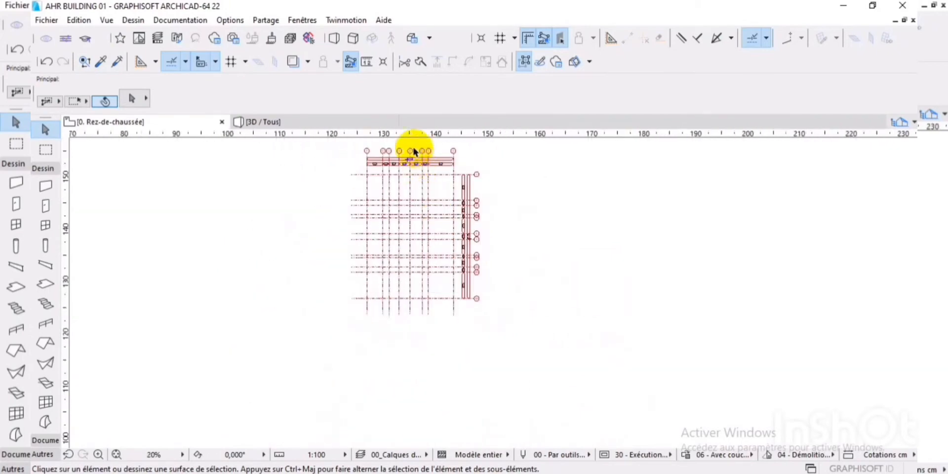
pyautogui.scroll(3, 606, 244)
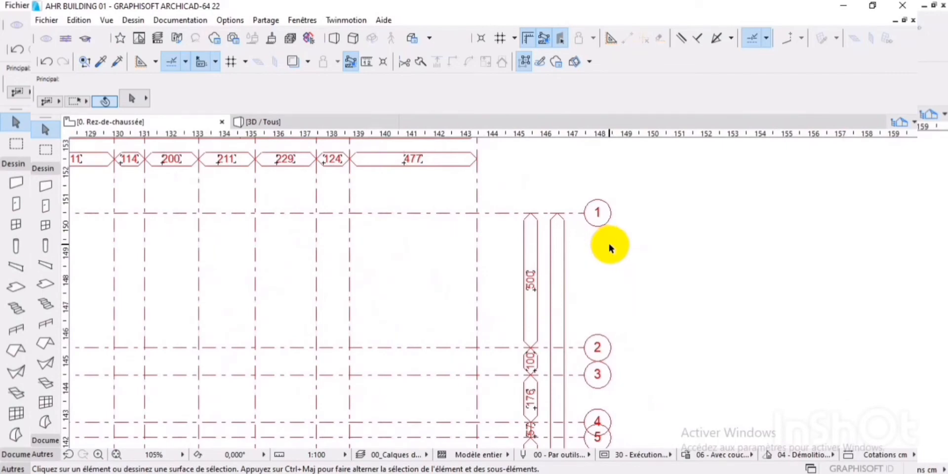
pyautogui.scroll(-8, 608, 241)
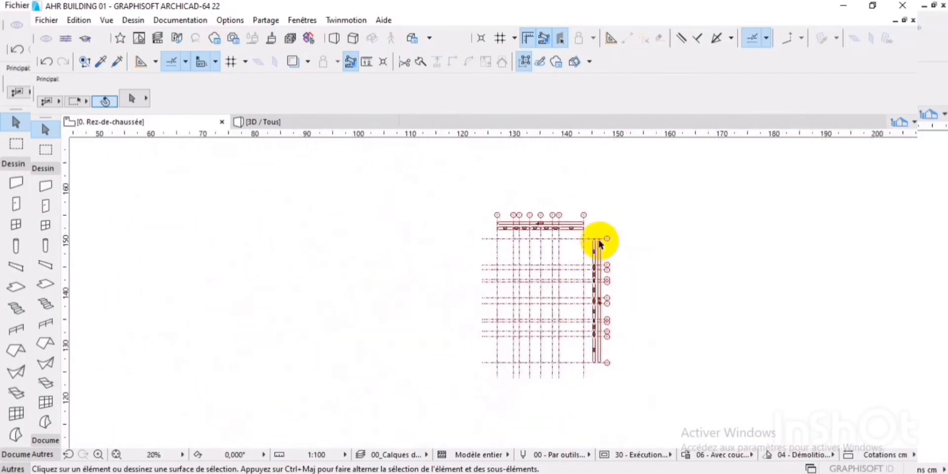
# Select the whole grid with its dimensions and rotate it 90° counterclockwise about a point near its centre.
pyautogui.moveTo(467, 181); pyautogui.dragTo(652, 409)
pyautogui.moveTo(591, 366); pyautogui.dragTo(484, 330, button='middle')
pyautogui.scroll(-1, 484, 326)
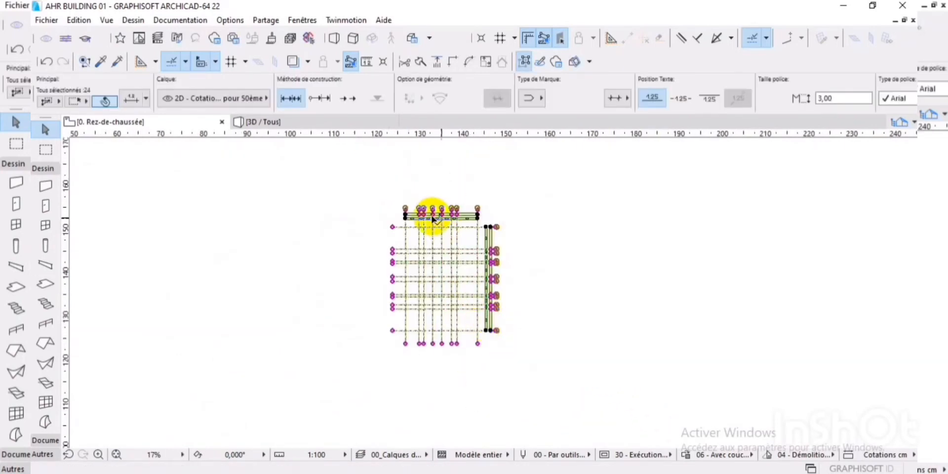
pyautogui.click(449, 292)
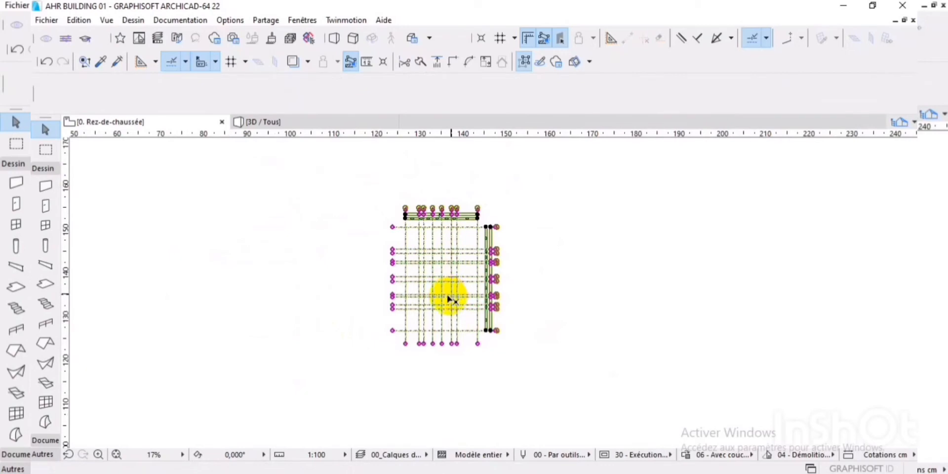
pyautogui.rightClick(450, 298)
pyautogui.click(470, 306)
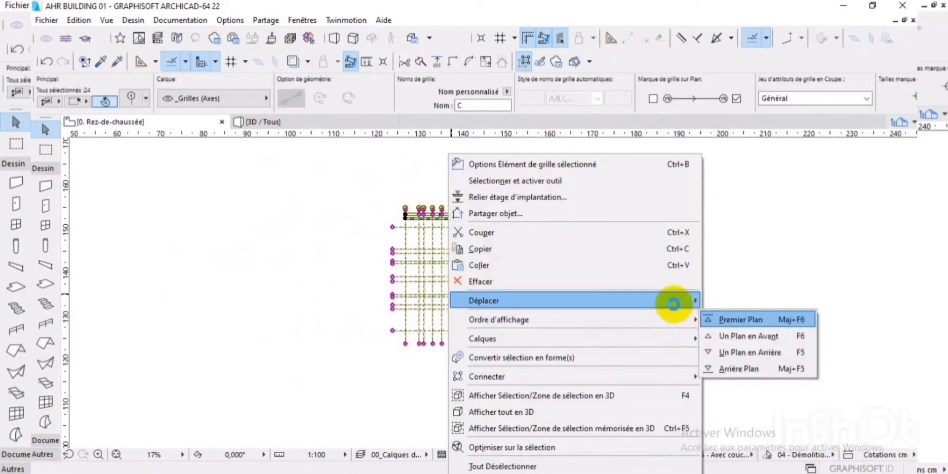
pyautogui.click(711, 317)
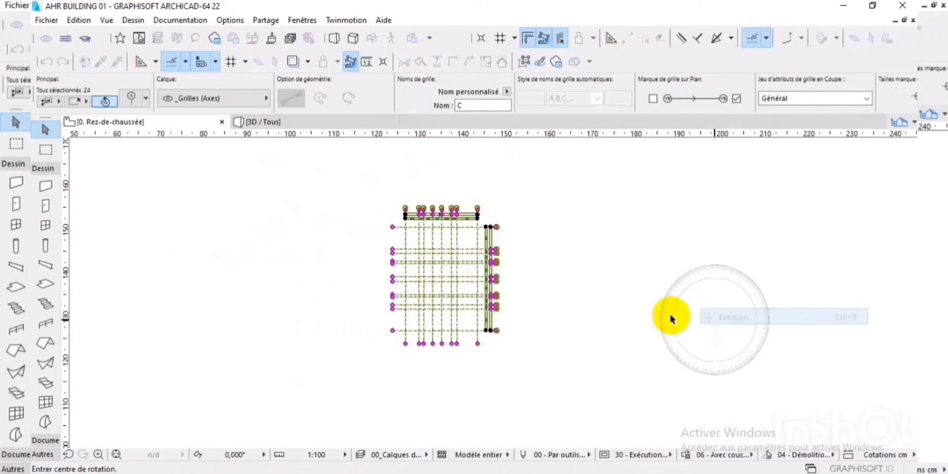
pyautogui.click(436, 294)
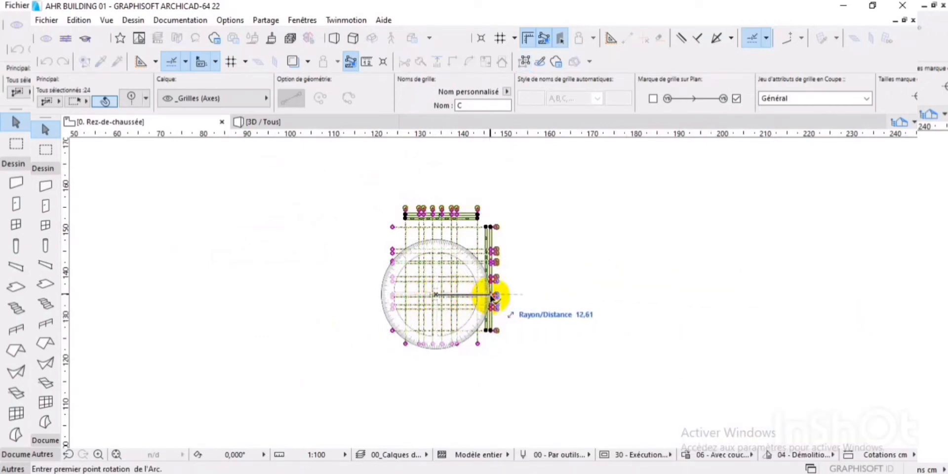
pyautogui.click(492, 295)
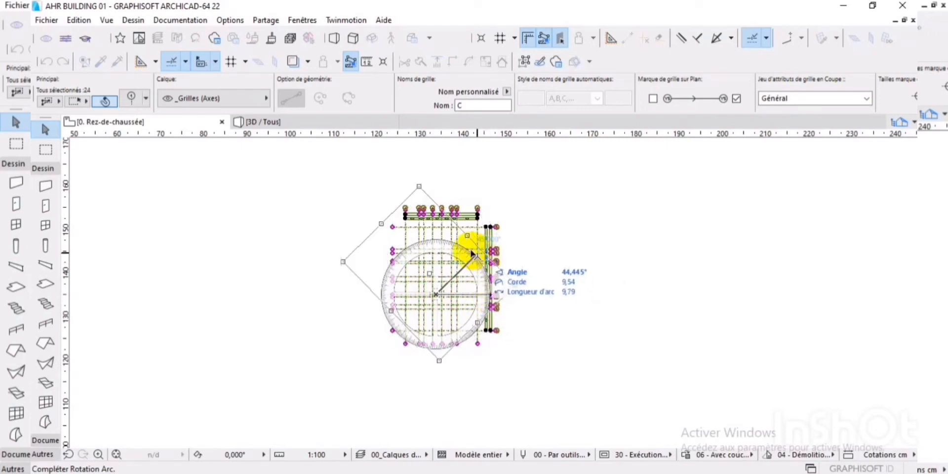
pyautogui.click(436, 232)
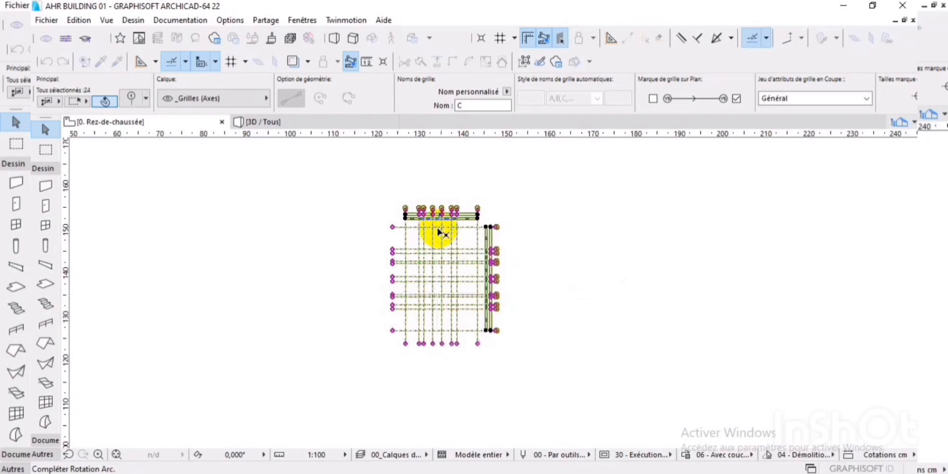
pyautogui.scroll(2, 438, 233)
pyautogui.scroll(1, 437, 231)
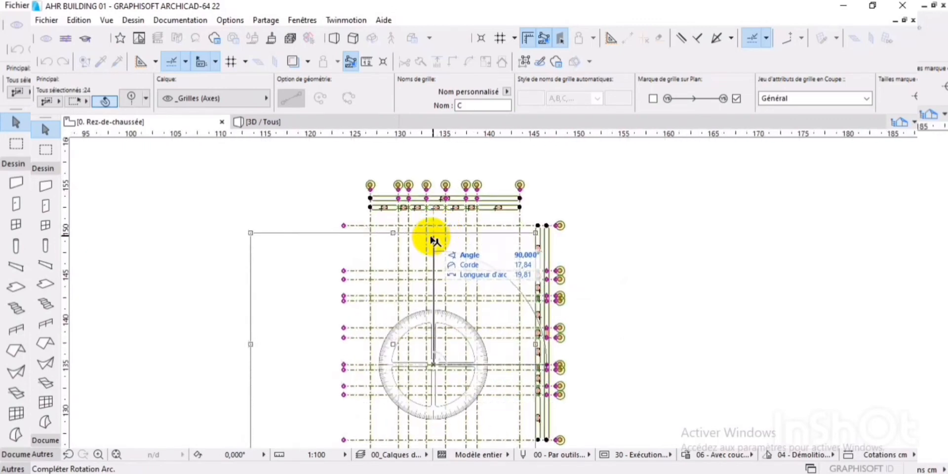
pyautogui.click(429, 239)
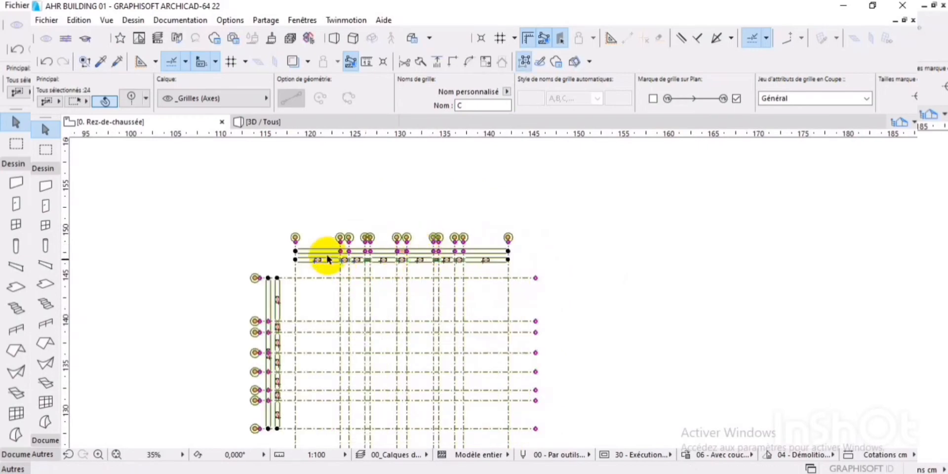
# Inspect the rotated grid, checking the numbered and lettered axes and their dimension chains.
pyautogui.scroll(8, 327, 259)
pyautogui.scroll(-10, 332, 271)
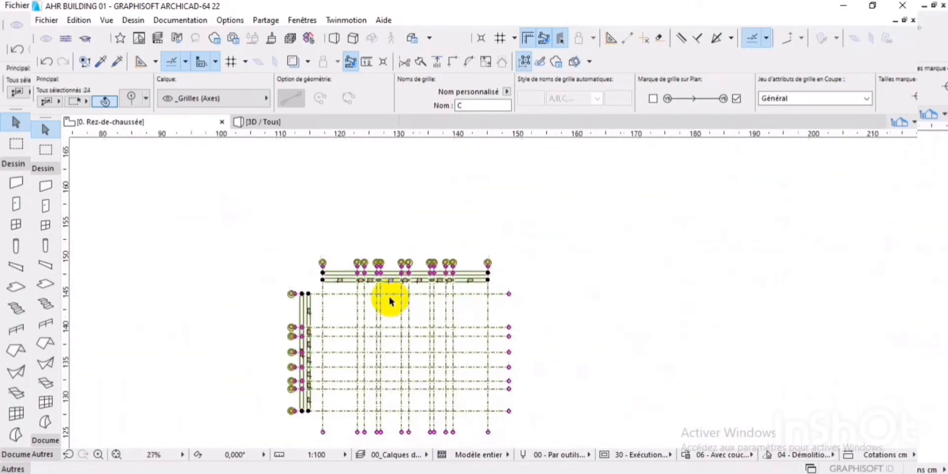
pyautogui.scroll(-4, 389, 298)
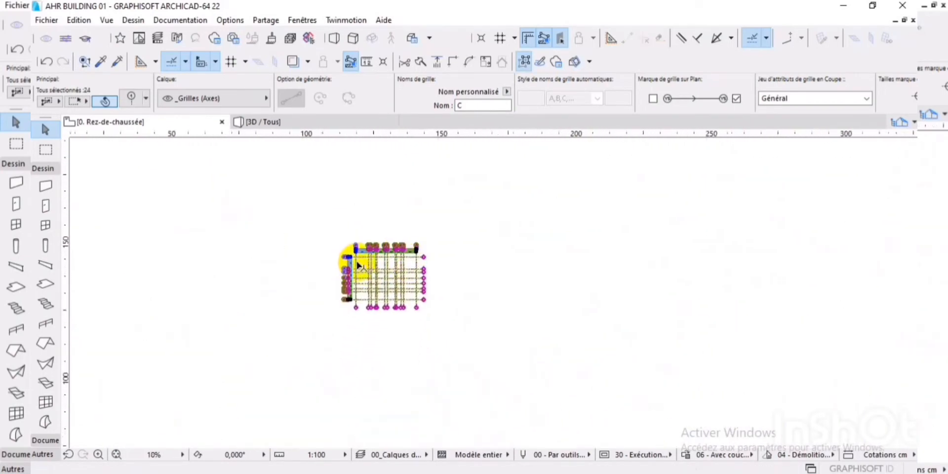
pyautogui.scroll(6, 357, 267)
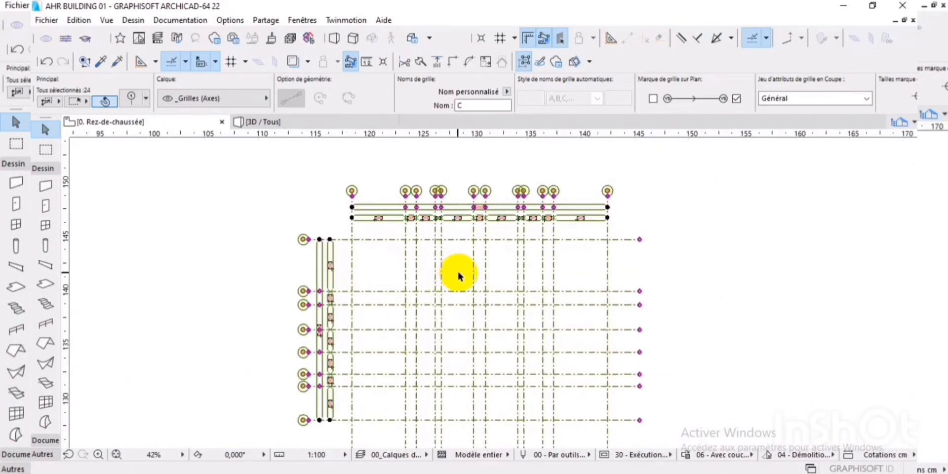
pyautogui.scroll(1, 459, 275)
pyautogui.scroll(-3, 460, 278)
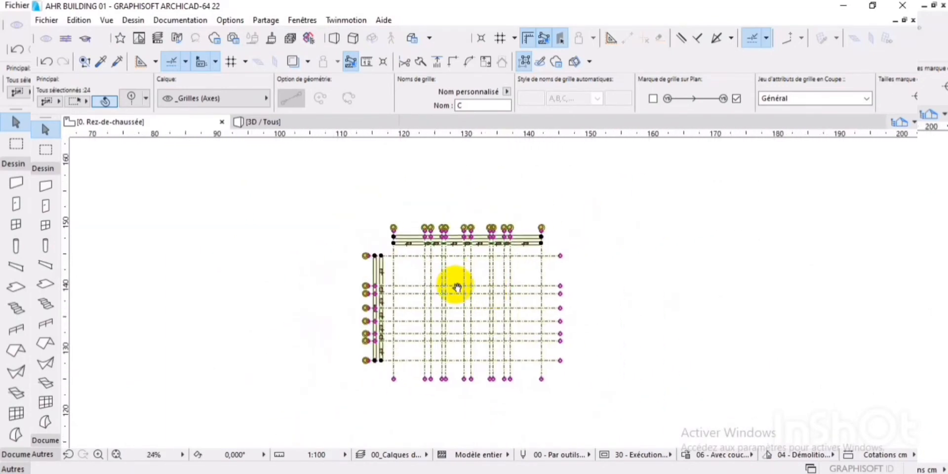
pyautogui.scroll(2, 409, 276)
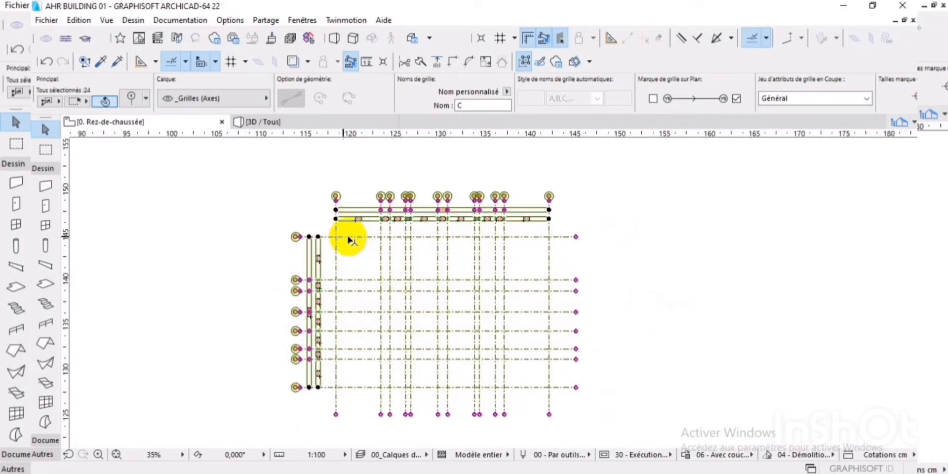
pyautogui.scroll(5, 345, 237)
pyautogui.scroll(-2, 468, 269)
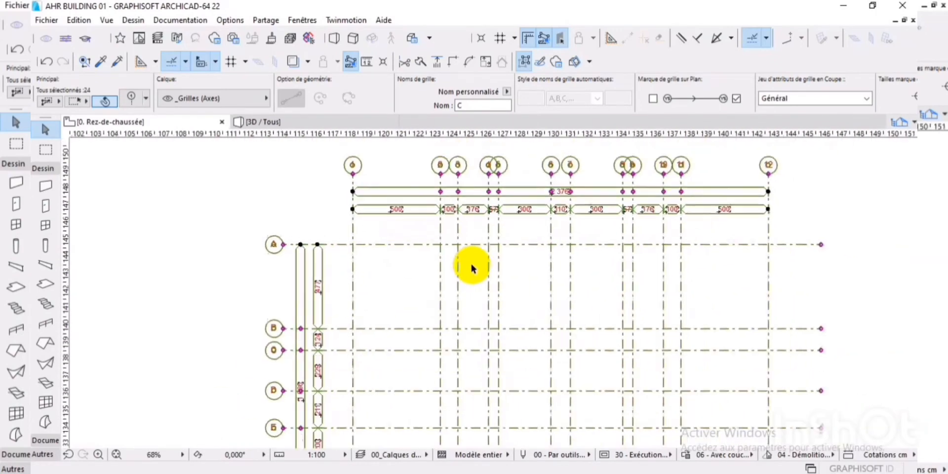
pyautogui.scroll(-3, 514, 278)
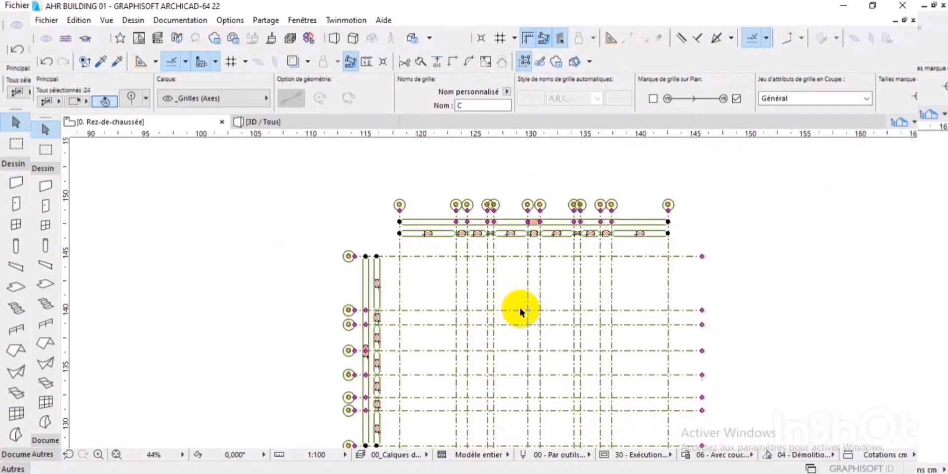
pyautogui.moveTo(522, 313); pyautogui.dragTo(438, 291, button='middle')
pyautogui.scroll(2, 441, 298)
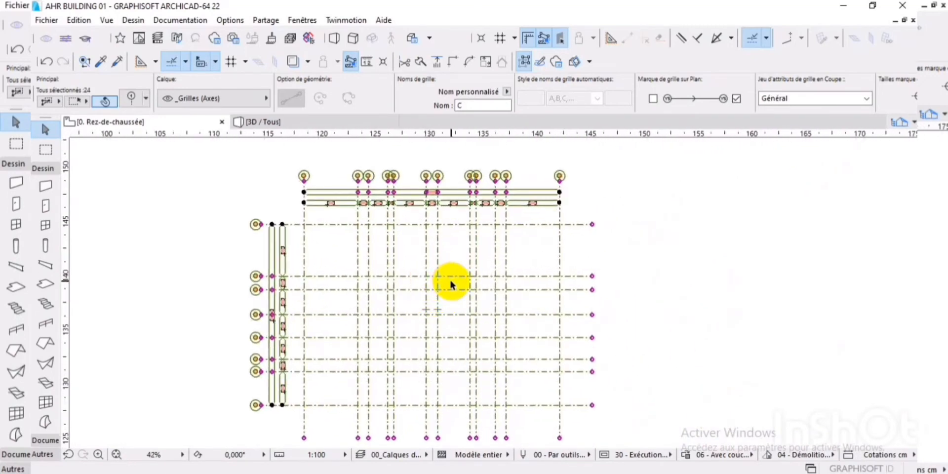
pyautogui.scroll(1, 437, 336)
pyautogui.scroll(-3, 438, 337)
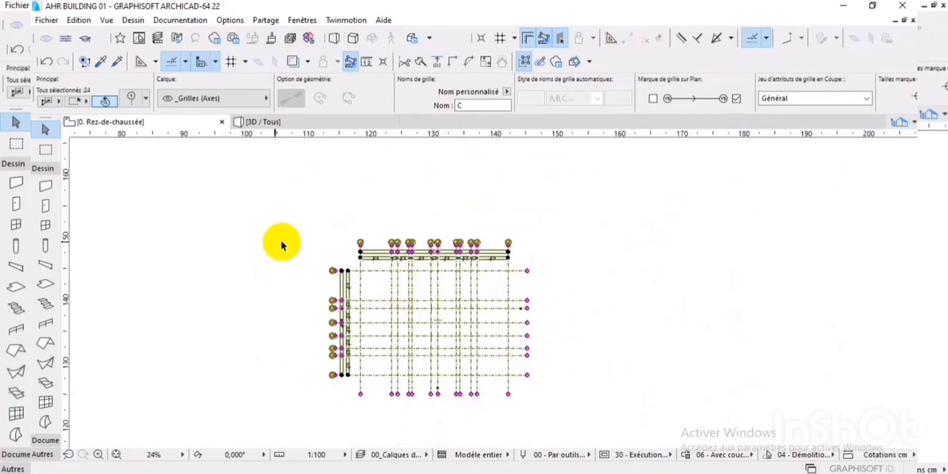
pyautogui.scroll(2, 424, 301)
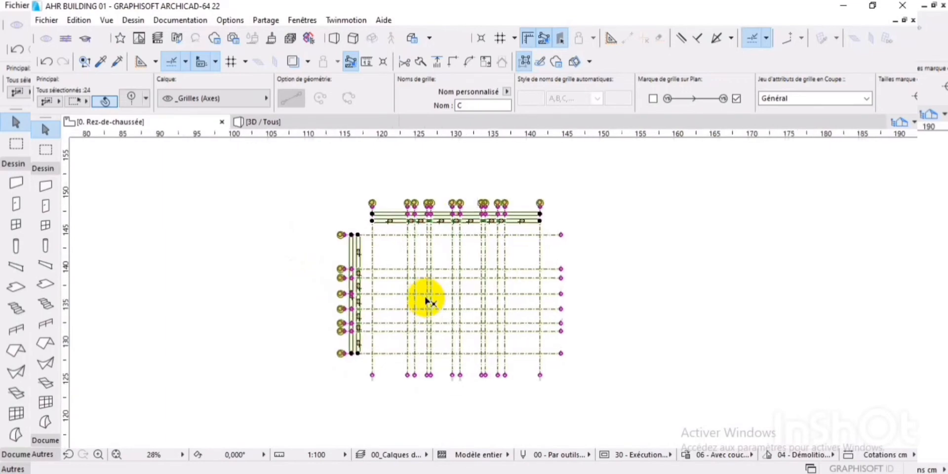
# Confirm the default column settings with a 0,50 × 0,50 section and the core anchored at its centre.
pyautogui.click(45, 246)
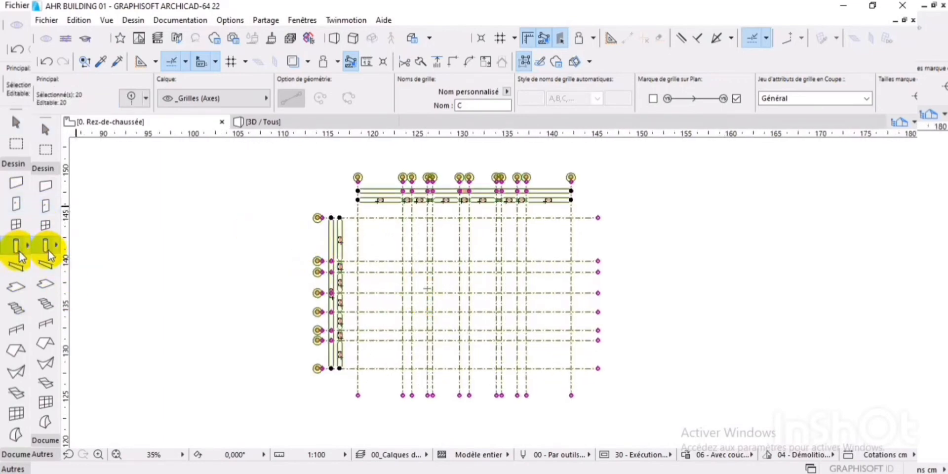
pyautogui.click(44, 247)
pyautogui.doubleClick(46, 248)
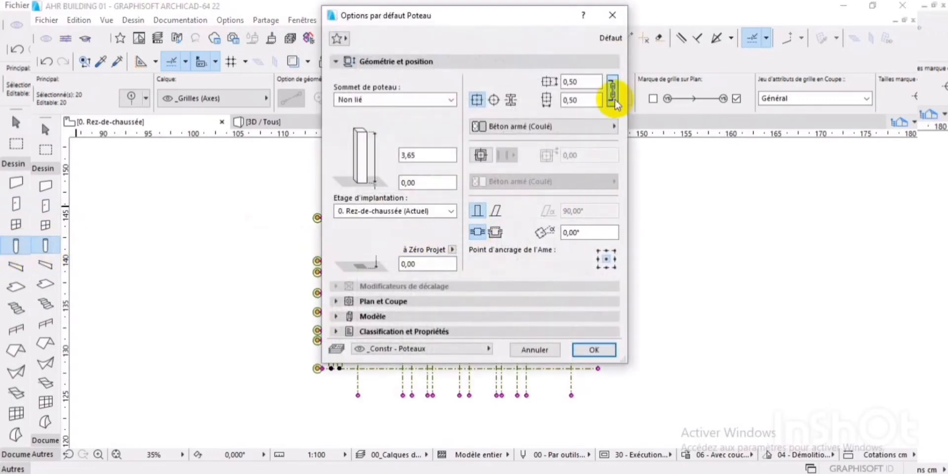
pyautogui.click(605, 257)
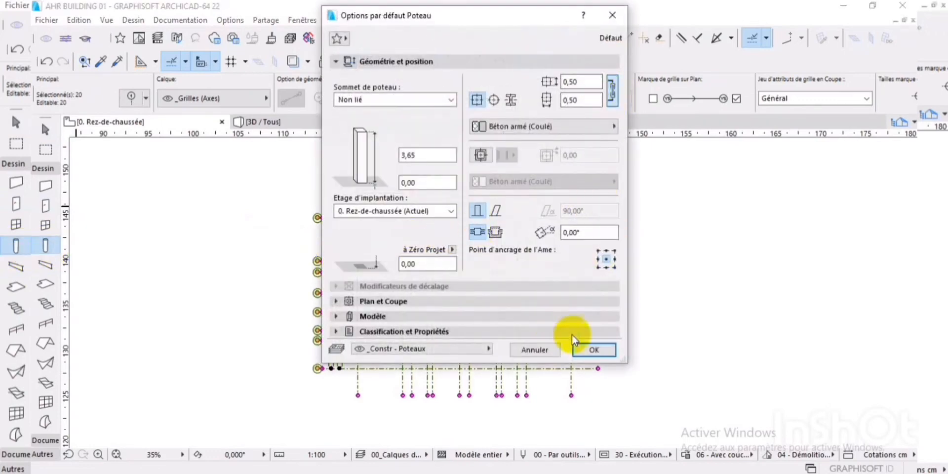
pyautogui.click(594, 350)
# Place 0,50 × 0,50 columns on the first numbered axis at its intersections with axes A, B, D and F.
pyautogui.scroll(4, 393, 240)
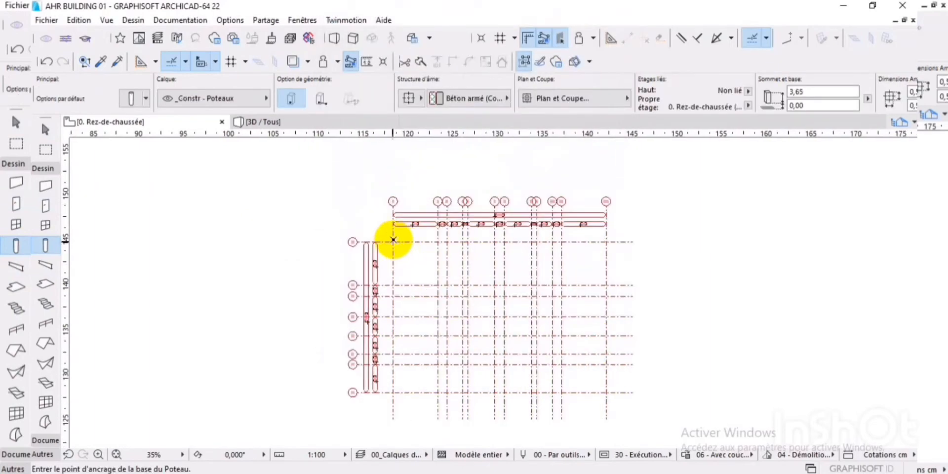
pyautogui.scroll(3, 392, 240)
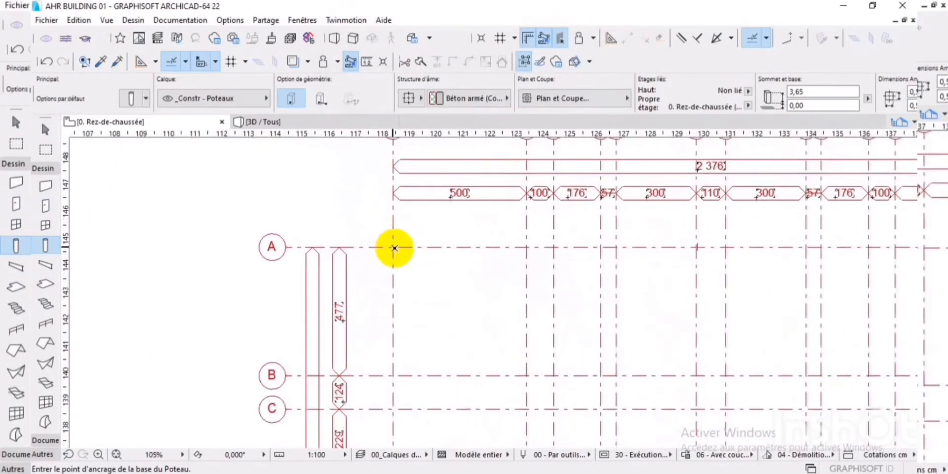
pyautogui.click(392, 247)
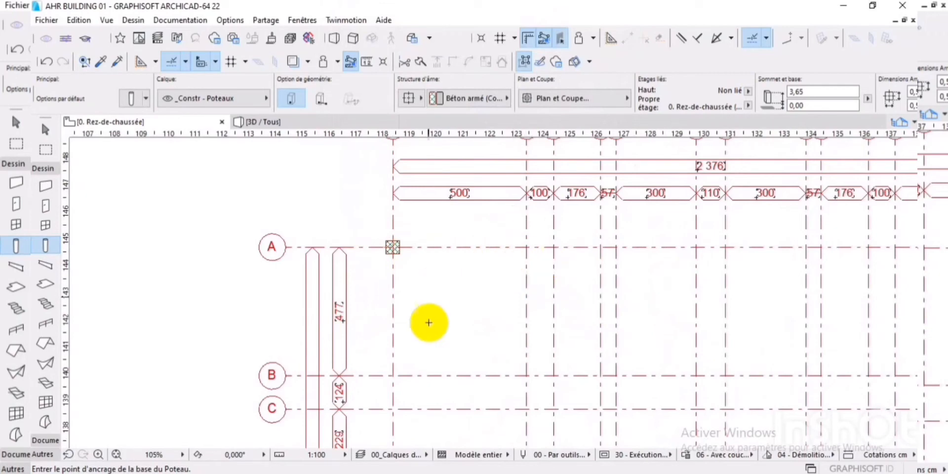
pyautogui.moveTo(416, 364); pyautogui.dragTo(425, 264, button='middle')
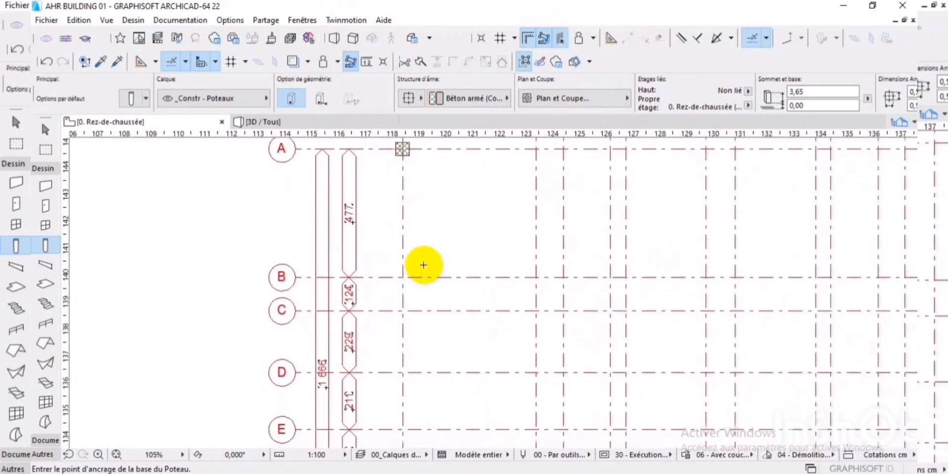
pyautogui.scroll(3, 406, 285)
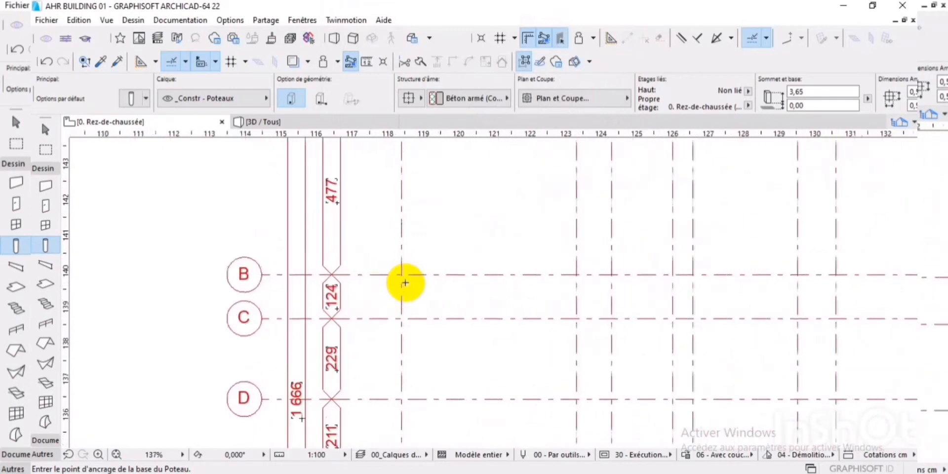
pyautogui.scroll(-10, 424, 311)
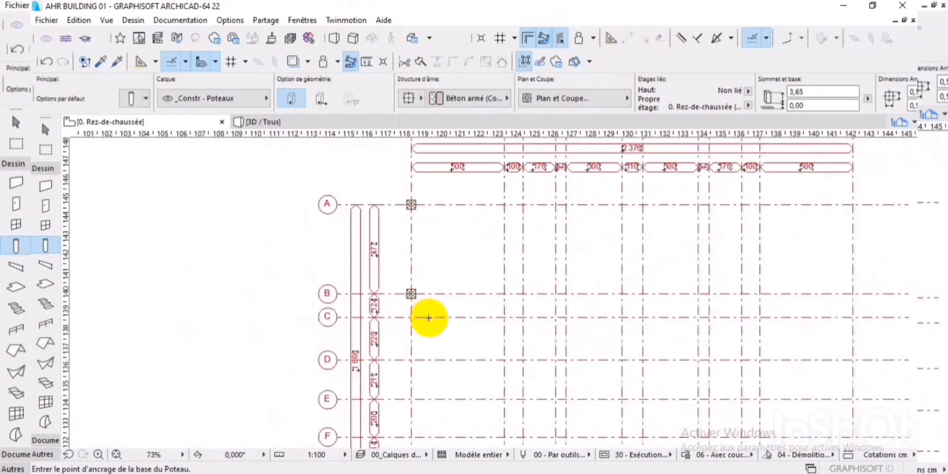
pyautogui.scroll(5, 426, 267)
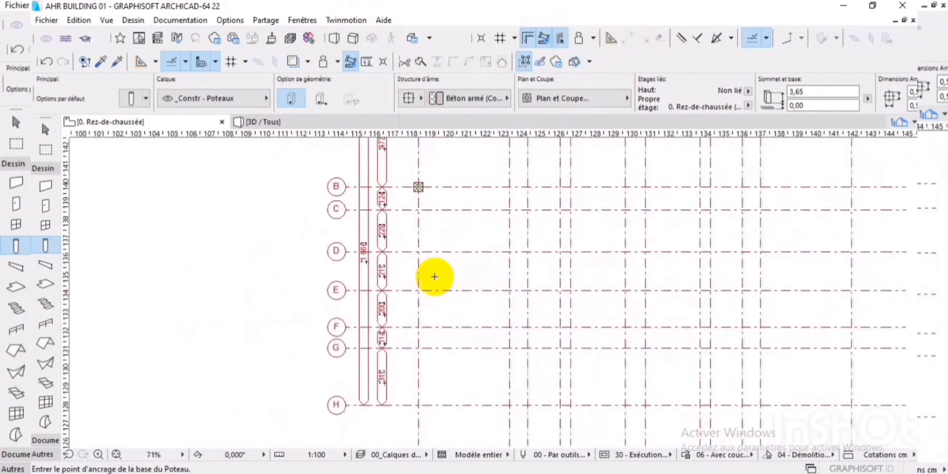
pyautogui.click(418, 251)
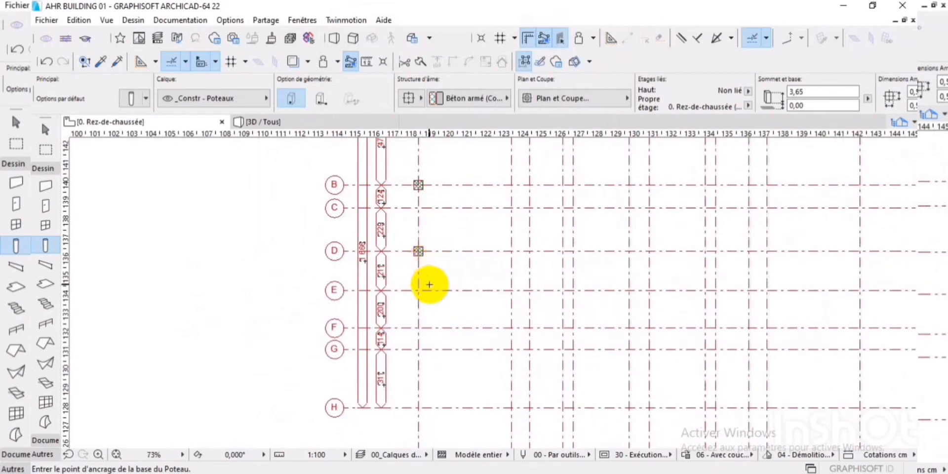
pyautogui.moveTo(430, 292); pyautogui.dragTo(428, 234, button='middle')
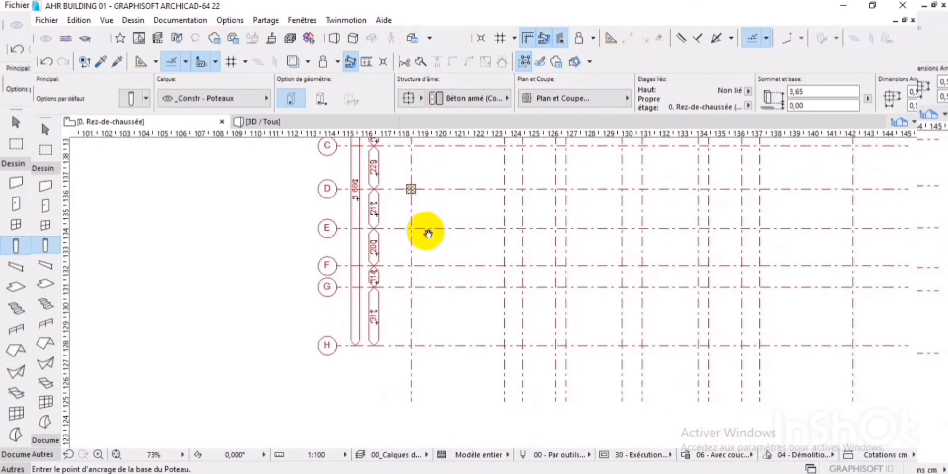
pyautogui.moveTo(427, 234); pyautogui.dragTo(362, 256, button='middle')
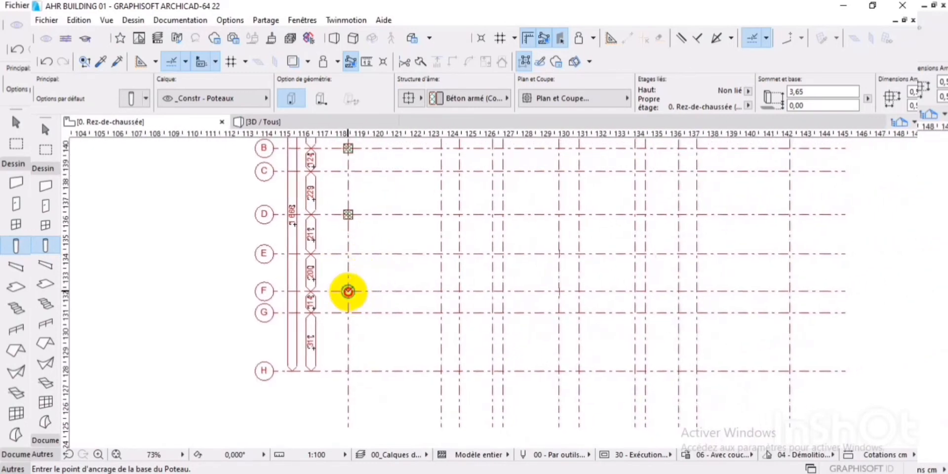
pyautogui.click(347, 291)
# Place 0,50 × 0,50 columns where numbered axes 3, 10 and 12 cross lettered axes A, B, D and F.
pyautogui.scroll(-4, 438, 268)
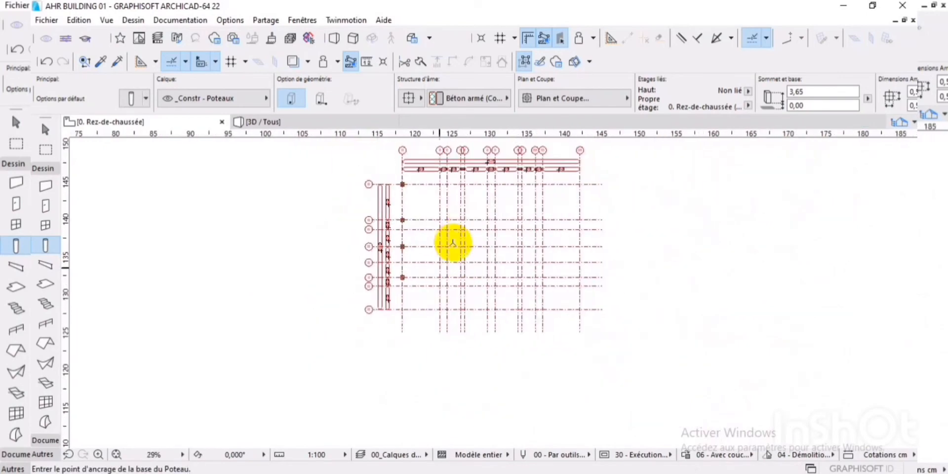
pyautogui.scroll(4, 408, 276)
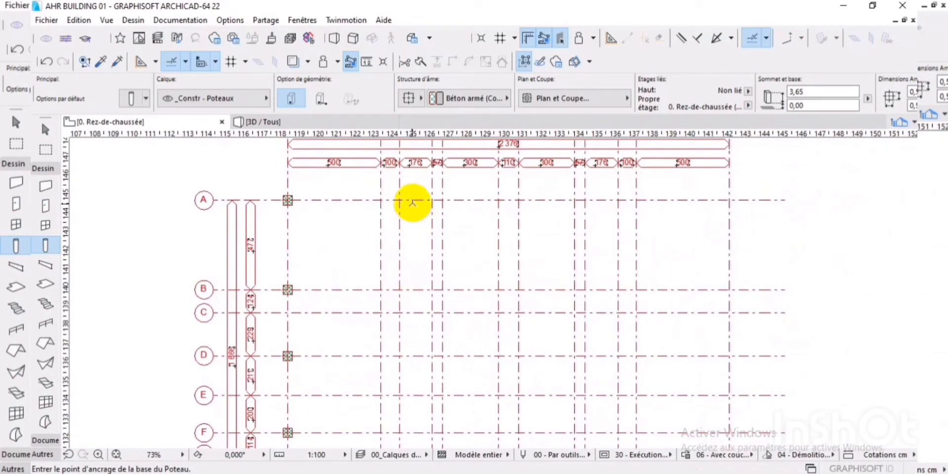
pyautogui.click(399, 200)
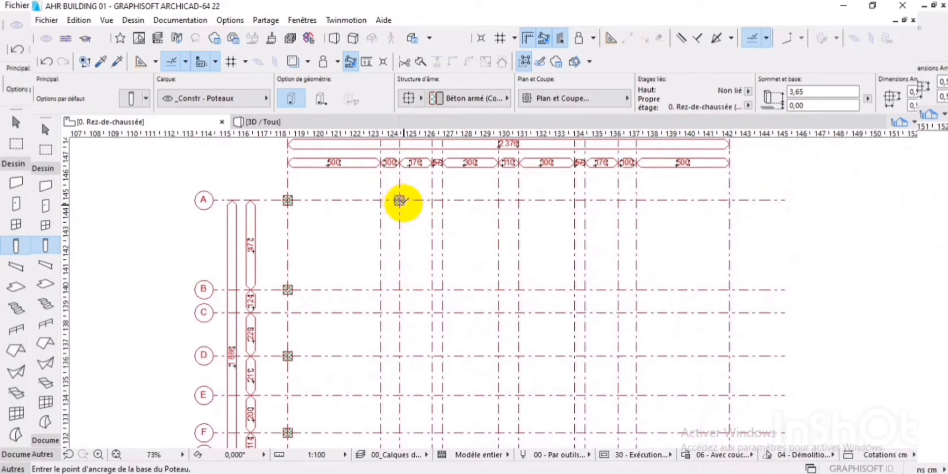
pyautogui.click(399, 289)
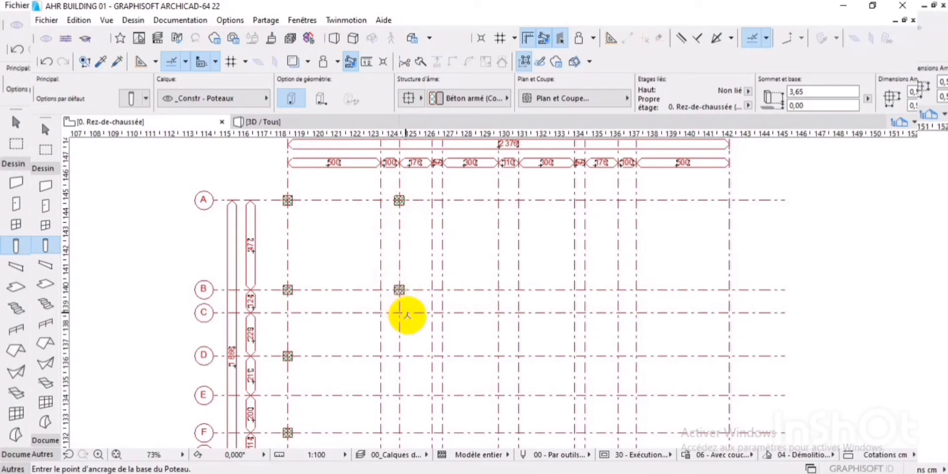
pyautogui.moveTo(401, 312); pyautogui.dragTo(402, 230, button='middle')
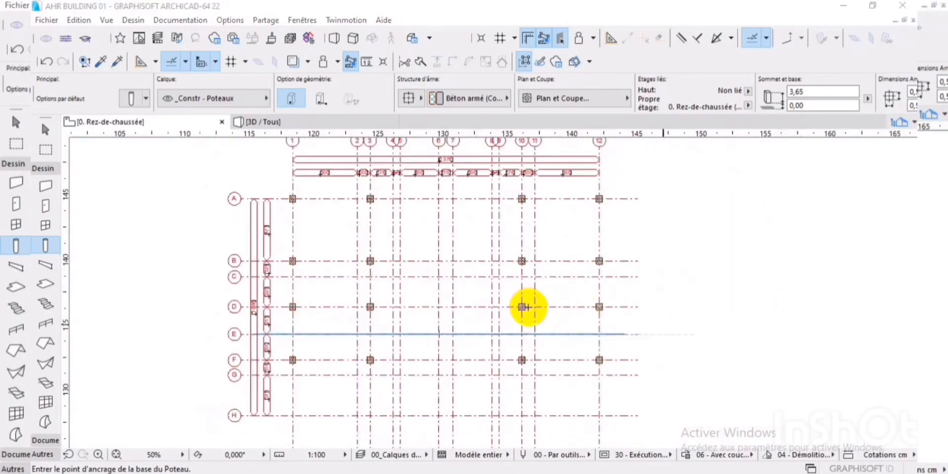
pyautogui.scroll(-3, 504, 310)
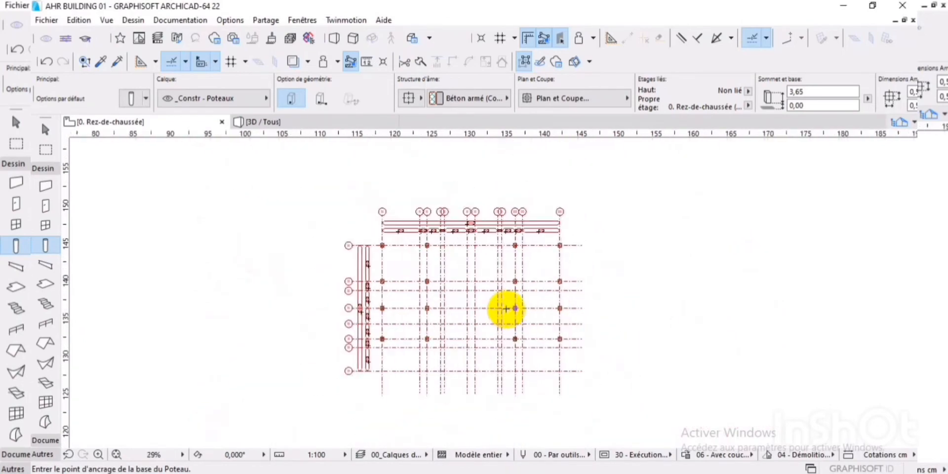
pyautogui.scroll(3, 509, 308)
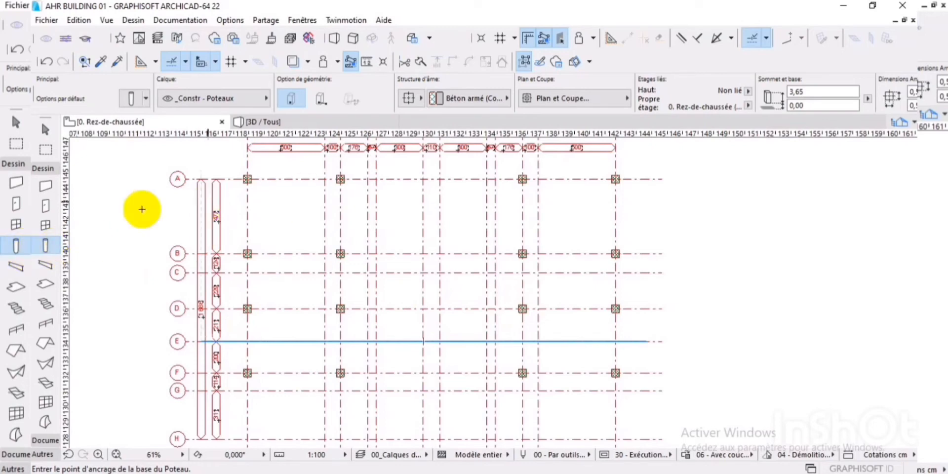
# Set the default column's section dimensions to 0,40 and 0,30 and confirm the settings.
pyautogui.click(45, 247)
pyautogui.doubleClick(46, 247)
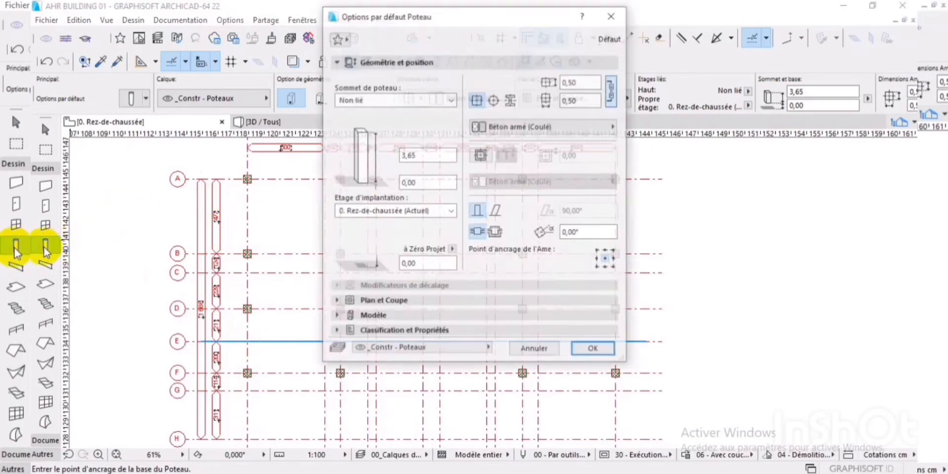
pyautogui.click(591, 100)
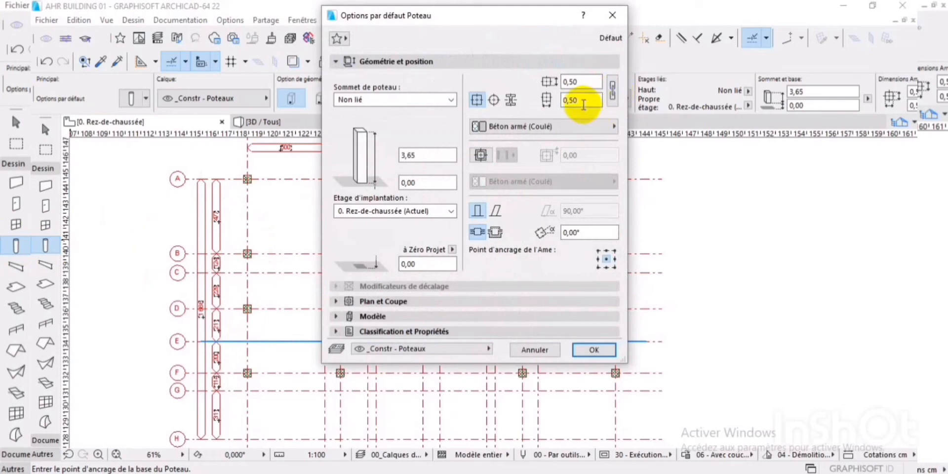
pyautogui.doubleClick(585, 105)
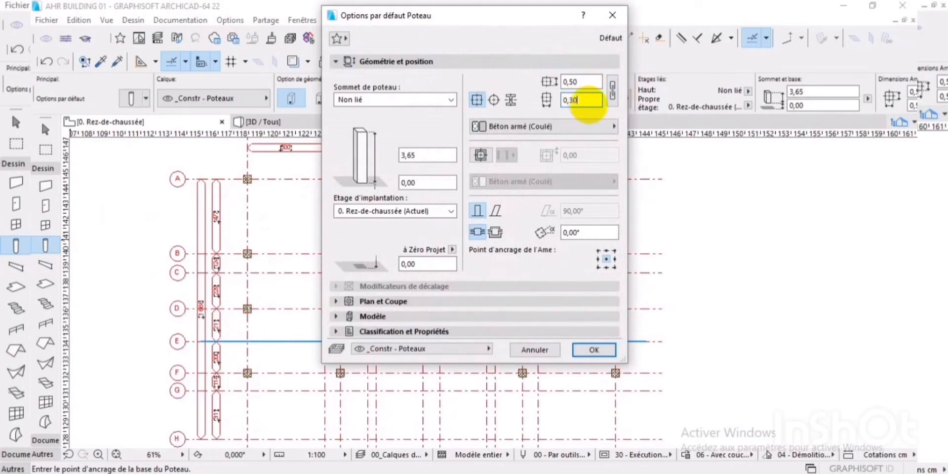
pyautogui.write('0,30')
pyautogui.click(583, 82)
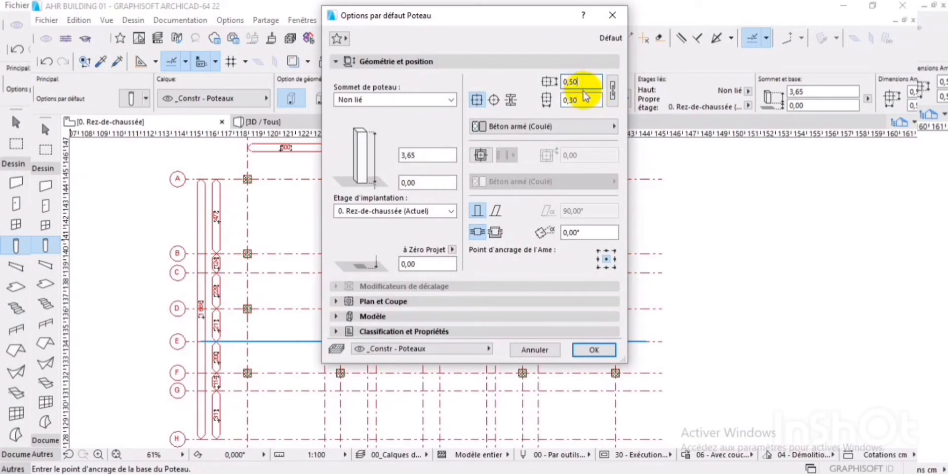
pyautogui.write('0,40')
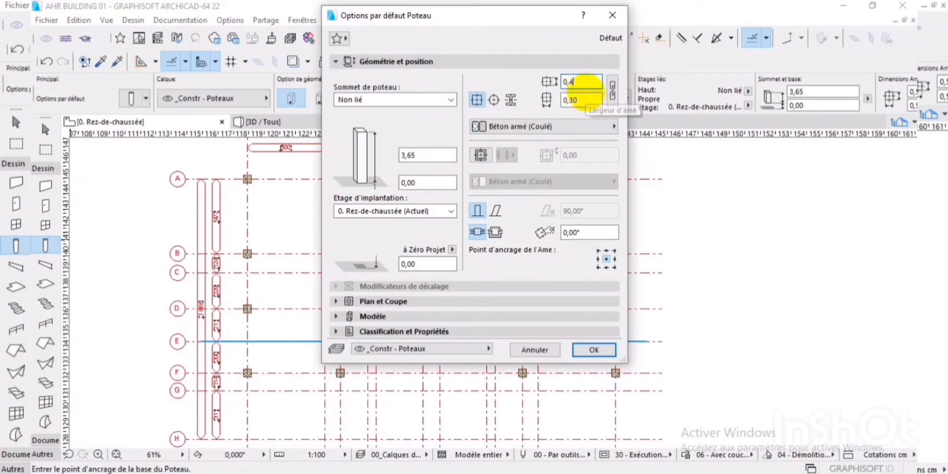
pyautogui.click(577, 348)
# Place 0,40 × 0,30 columns on axis H at its intersections with numbered axes 1 and 2.
pyautogui.scroll(-3, 430, 323)
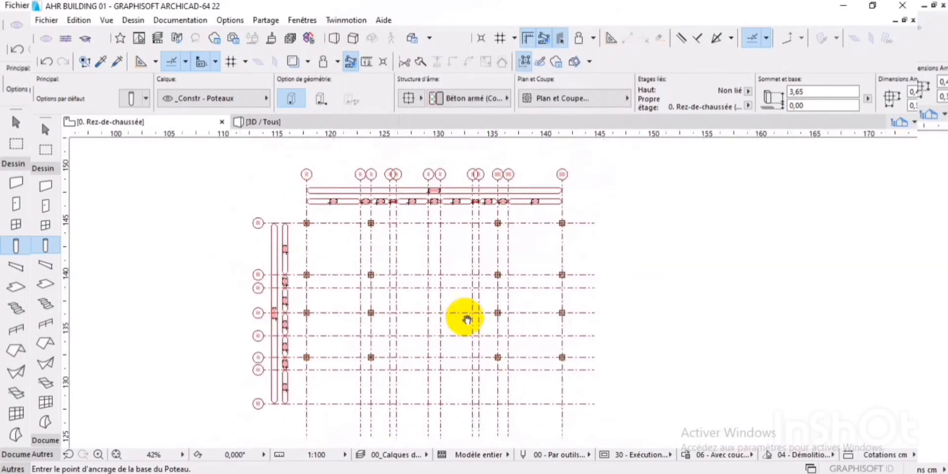
pyautogui.moveTo(503, 300); pyautogui.dragTo(531, 281, button='middle')
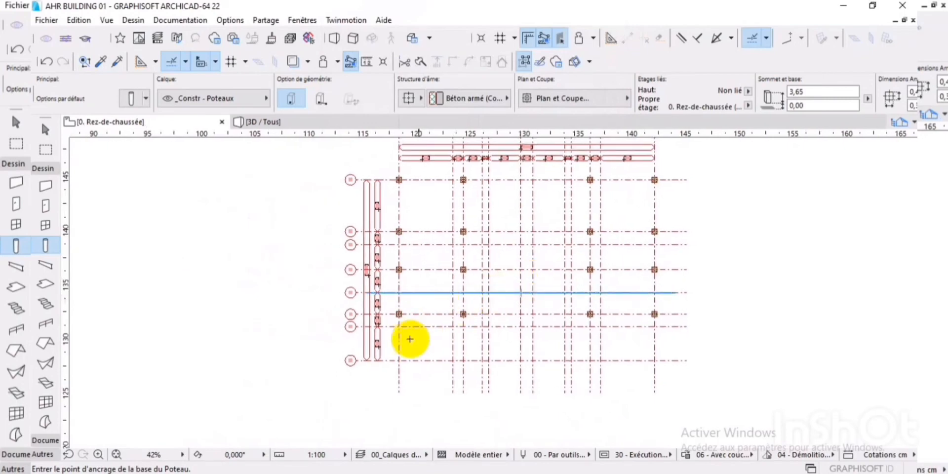
pyautogui.scroll(5, 427, 354)
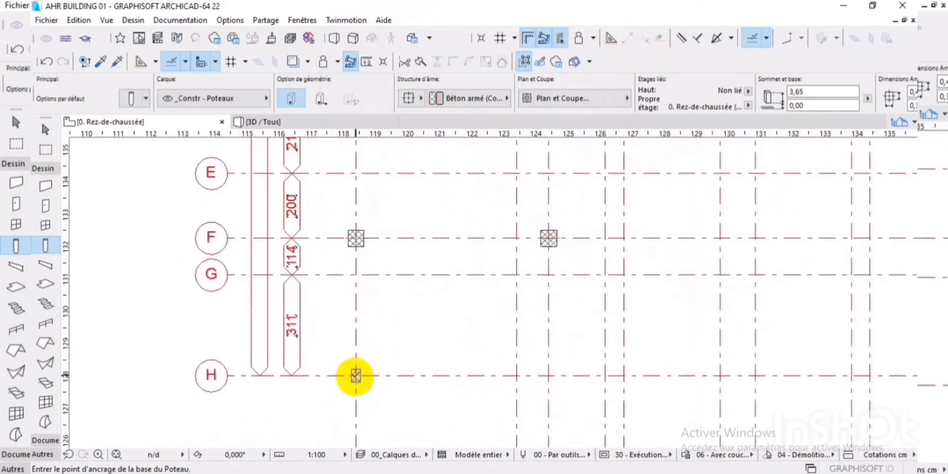
pyautogui.scroll(-4, 469, 354)
pyautogui.moveTo(477, 356); pyautogui.dragTo(402, 359, button='middle')
pyautogui.scroll(1, 413, 363)
pyautogui.scroll(4, 413, 363)
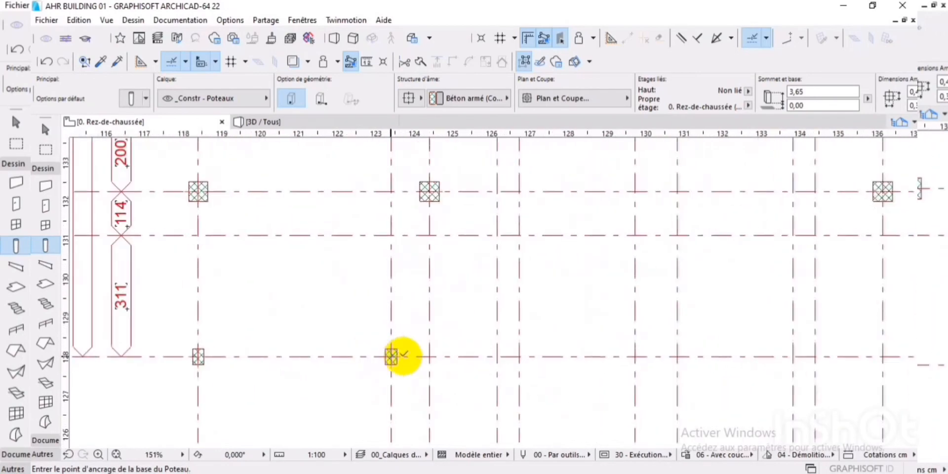
# Place 0,40 × 0,30 columns on H at axes 4, 6, 7, 9, 11, 12, on A and C at 5–8, and on E at 4, 6, 7, 9.
pyautogui.moveTo(450, 359); pyautogui.dragTo(386, 349, button='middle')
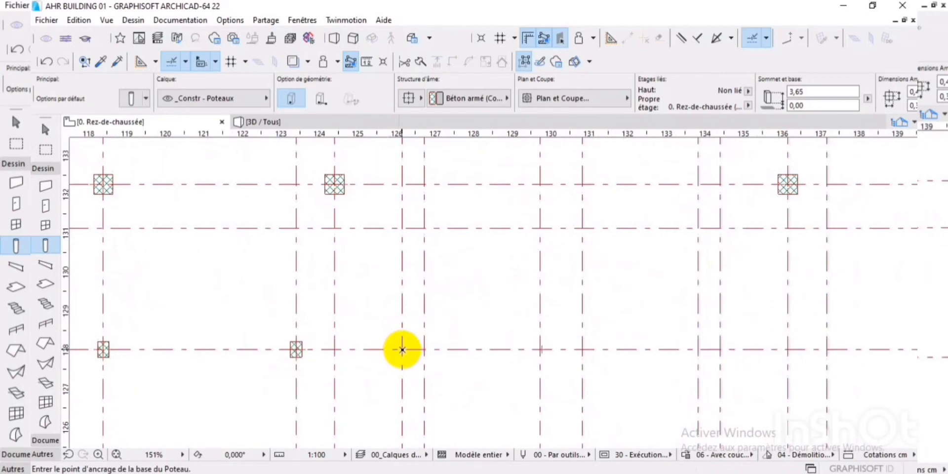
pyautogui.scroll(-6, 466, 355)
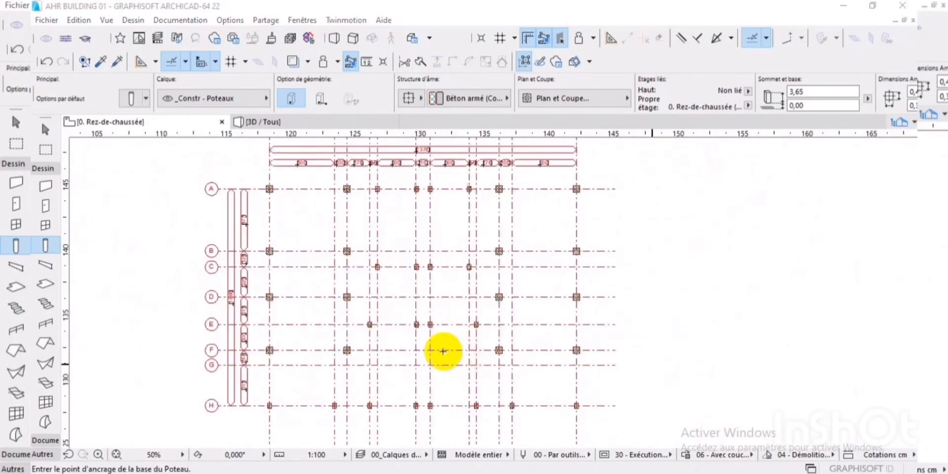
pyautogui.scroll(1, 421, 330)
pyautogui.scroll(-3, 421, 330)
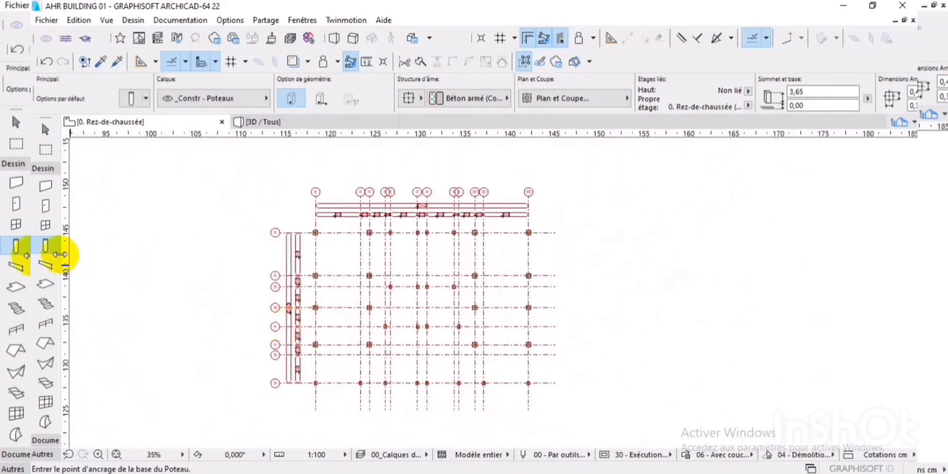
# Set the default column's section dimensions to 0,20 and 0,40 and confirm the settings.
pyautogui.doubleClick(45, 249)
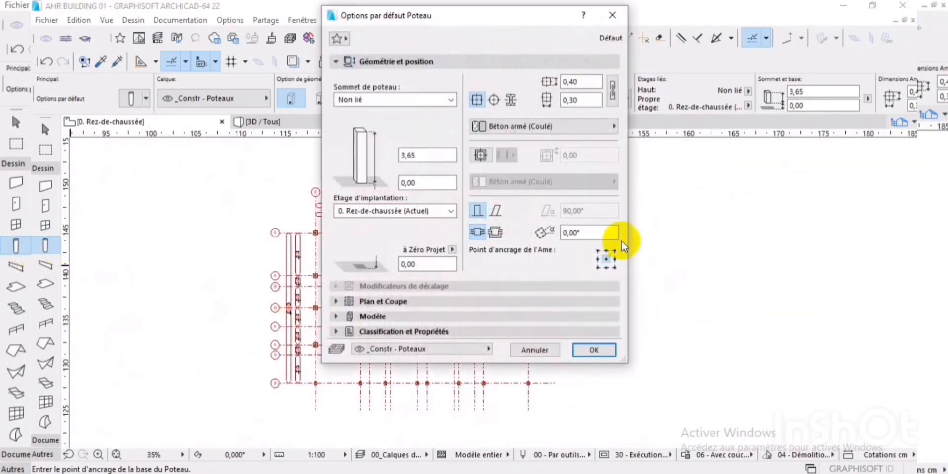
pyautogui.click(584, 101)
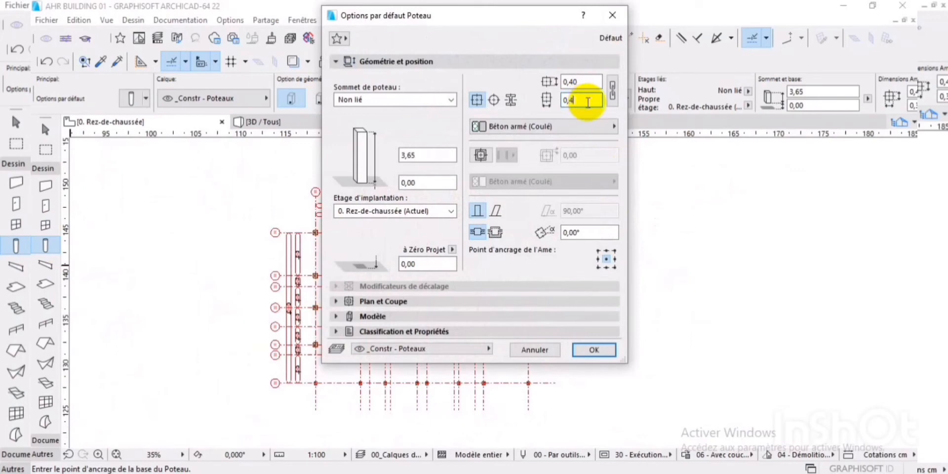
pyautogui.write('0,4')
pyautogui.click(584, 82)
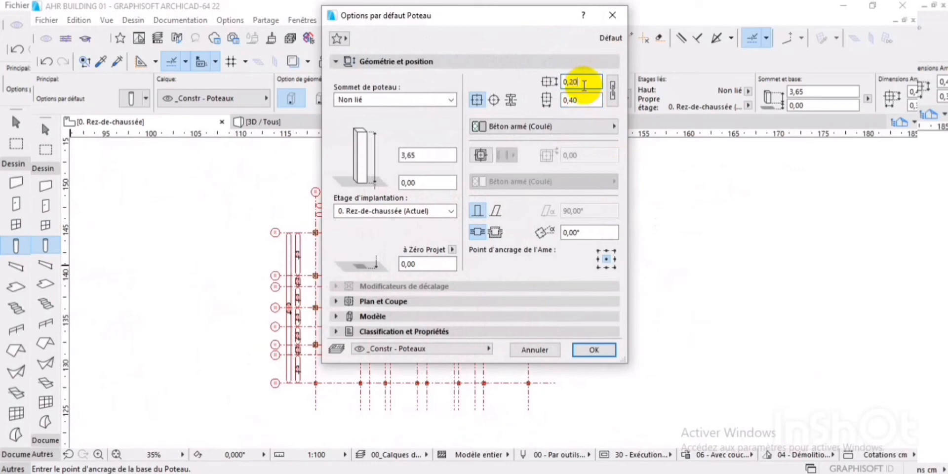
pyautogui.click(593, 351)
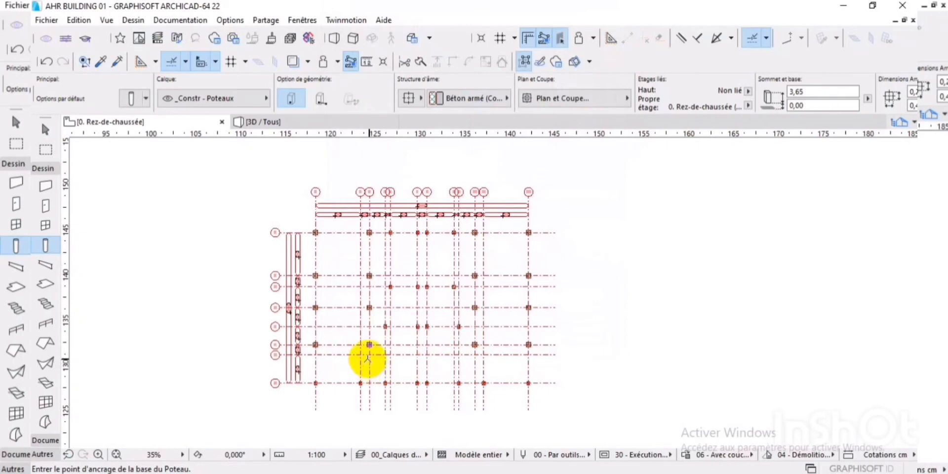
# Place 0,20 × 0,40 columns on axis G at its intersections with numbered axes 4, 6, 7 and 9.
pyautogui.scroll(4, 368, 358)
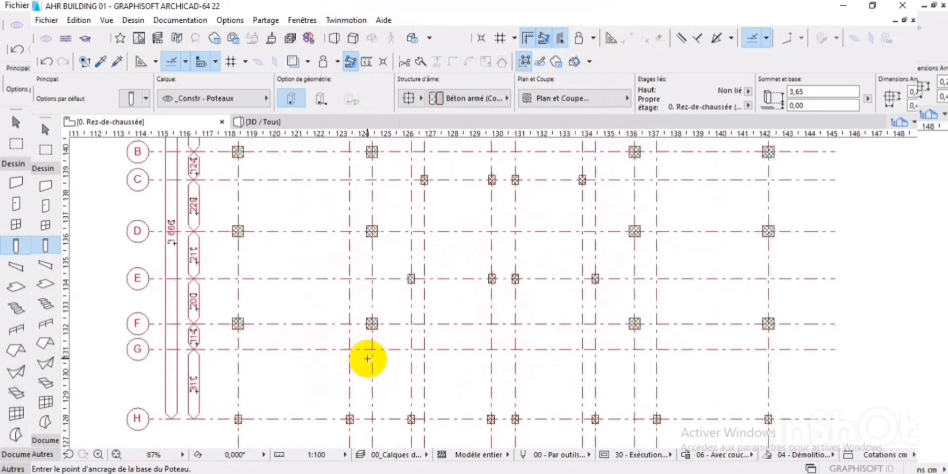
pyautogui.scroll(2, 412, 350)
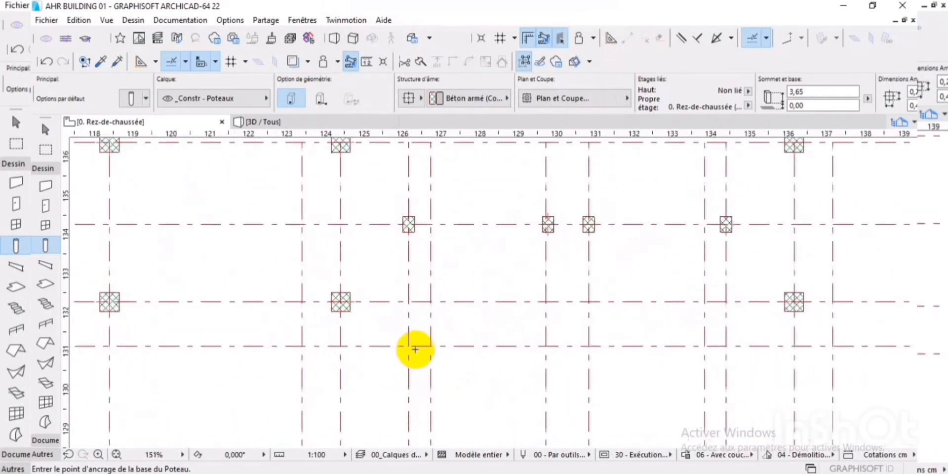
pyautogui.click(408, 346)
pyautogui.click(548, 345)
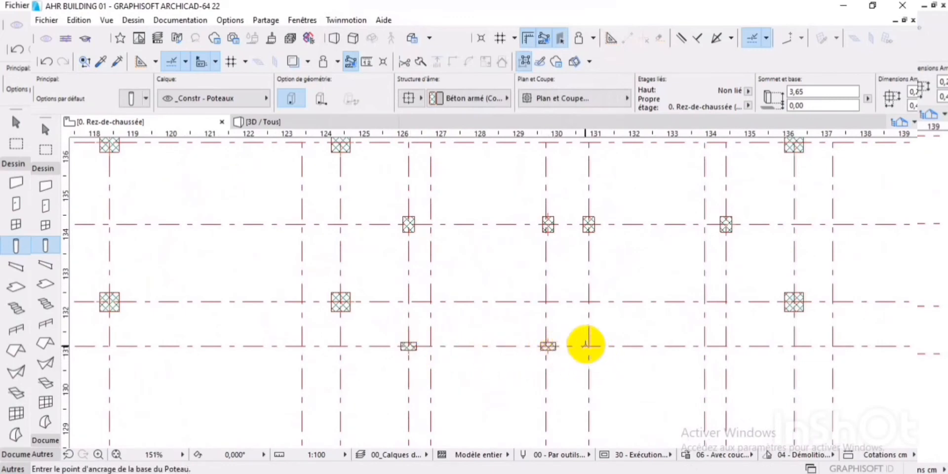
pyautogui.click(590, 346)
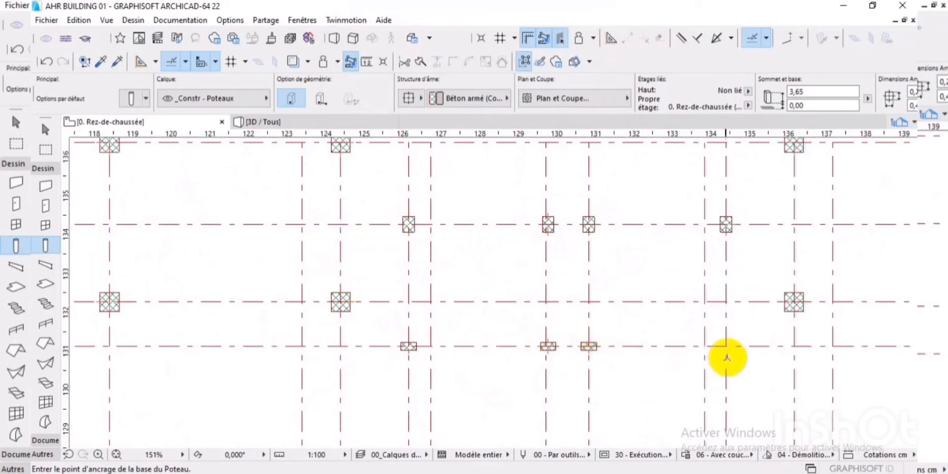
pyautogui.moveTo(687, 358); pyautogui.dragTo(609, 342, button='middle')
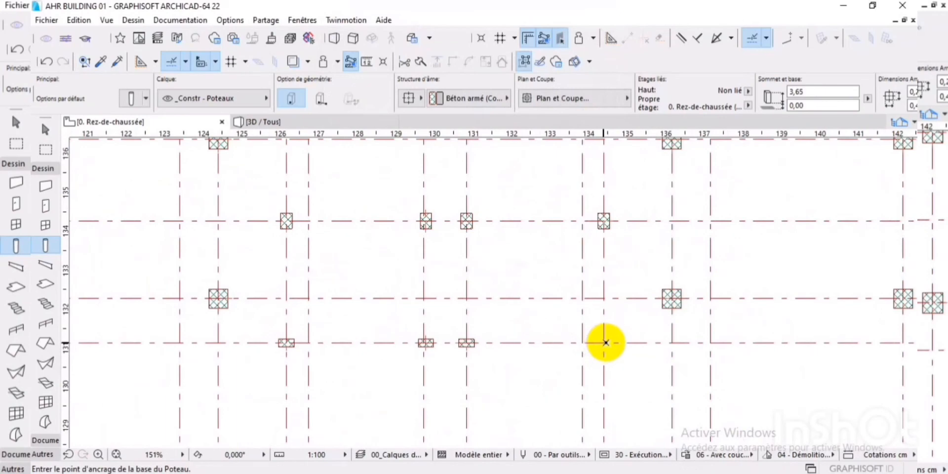
pyautogui.click(605, 342)
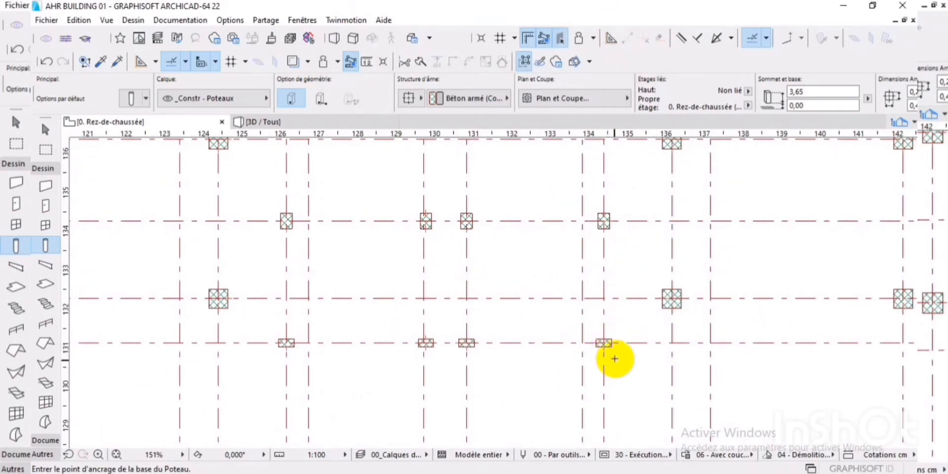
# Examine the complete column layout in the ground floor plan and in the 3D view.
pyautogui.scroll(-6, 635, 349)
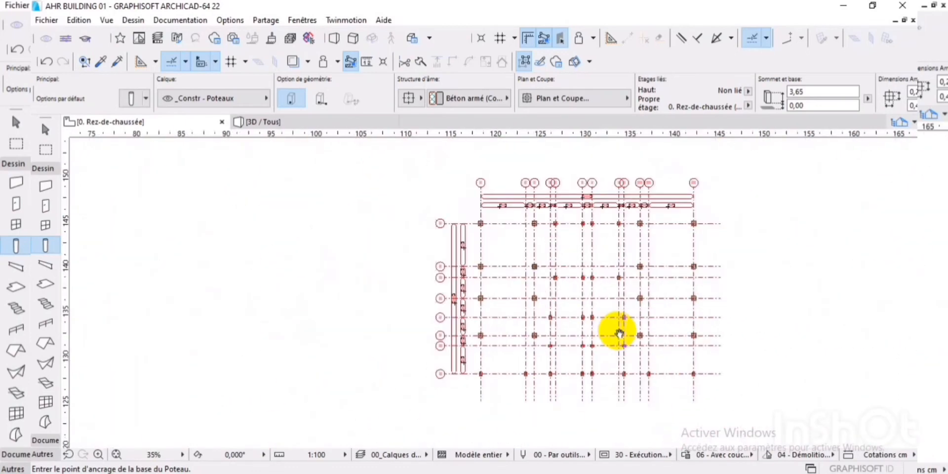
pyautogui.moveTo(619, 334); pyautogui.dragTo(543, 351, button='middle')
pyautogui.scroll(2, 540, 317)
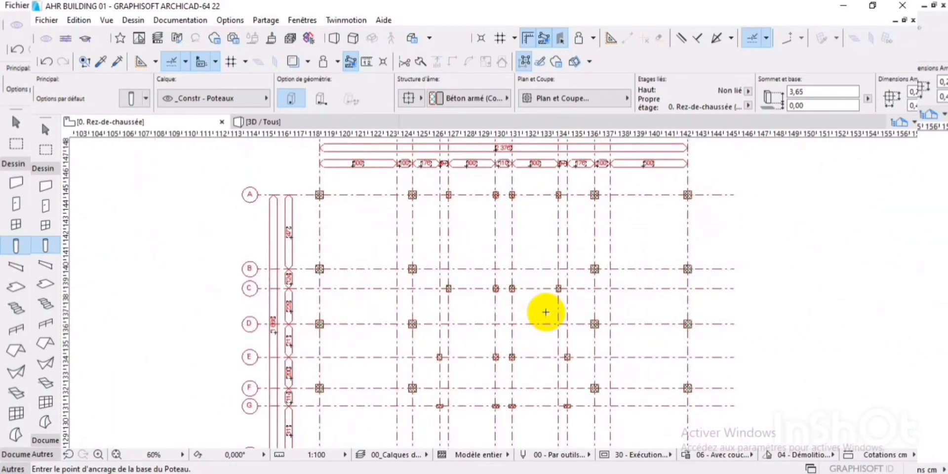
pyautogui.scroll(-1, 546, 312)
pyautogui.scroll(-2, 537, 311)
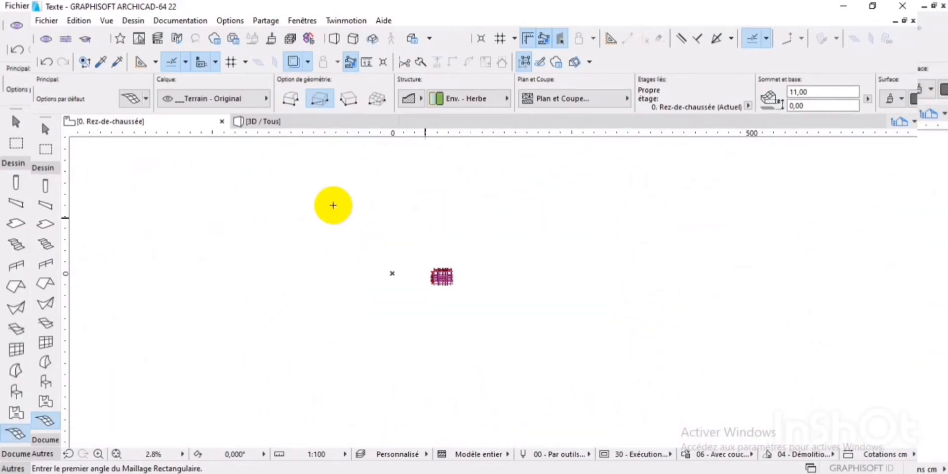
pyautogui.click(247, 124)
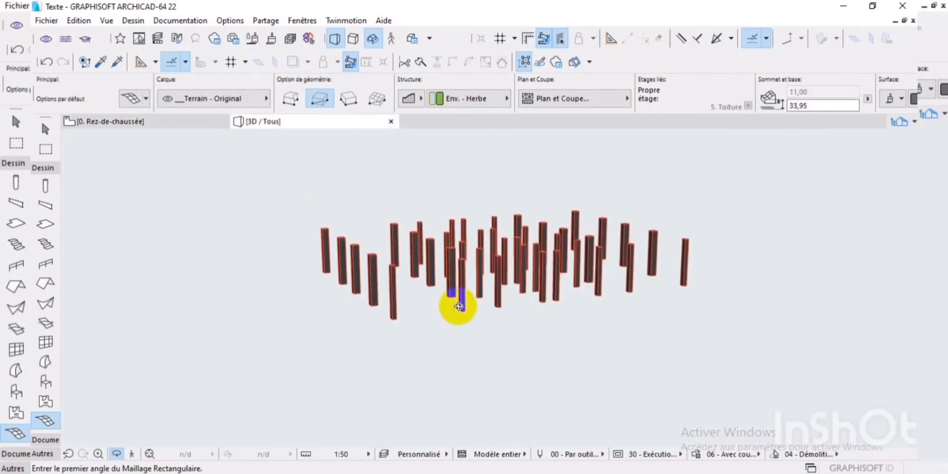
pyautogui.keyDown('shift'); pyautogui.moveTo(458, 306); pyautogui.dragTo(447, 322, button='middle'); pyautogui.keyUp('shift')
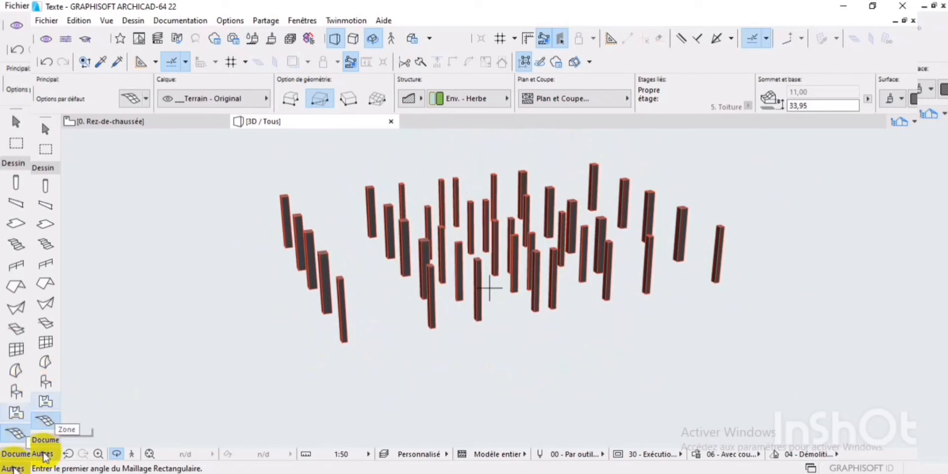
# Set the default mesh's height to 0,50 and its elevation relative to project zero to 0,00.
pyautogui.click(44, 421)
pyautogui.doubleClick(44, 421)
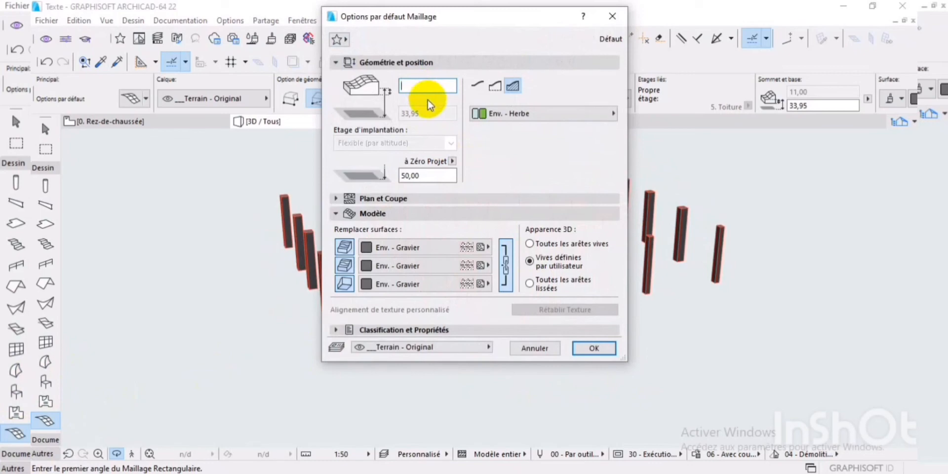
pyautogui.write('0,5')
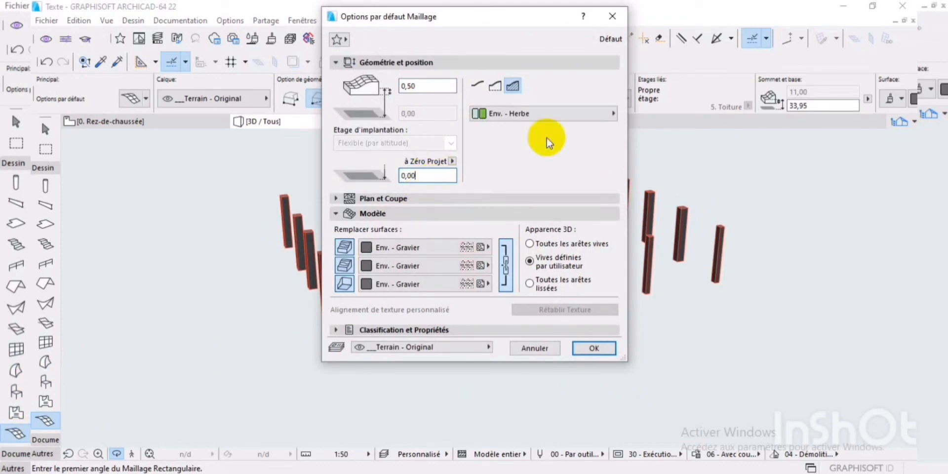
# Assign the Env. - Terre building material and Env. - Terre surfaces to the default mesh and confirm the settings.
pyautogui.click(613, 113)
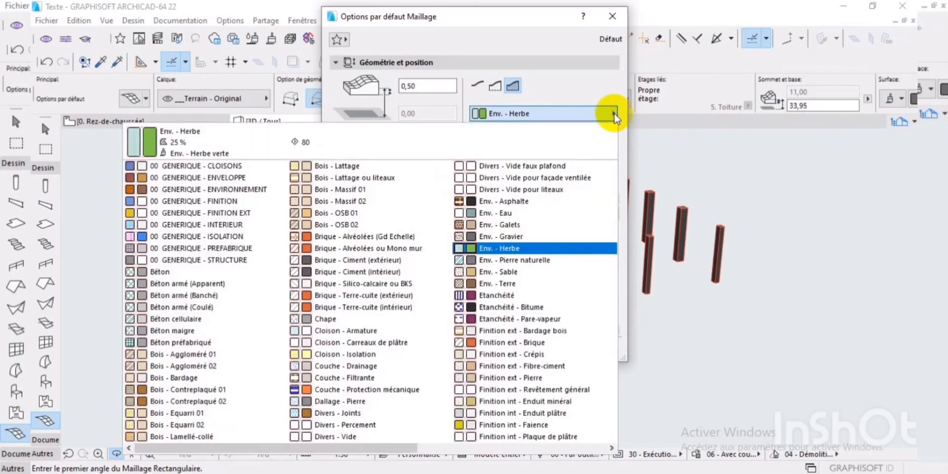
pyautogui.click(496, 285)
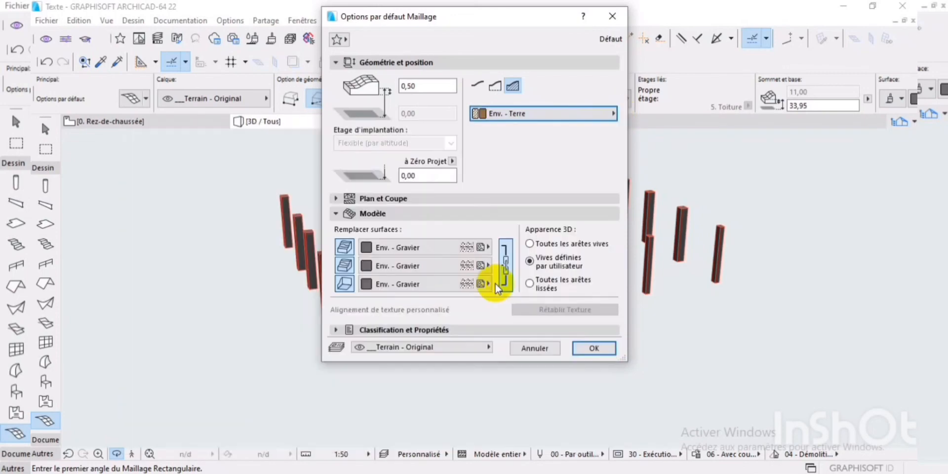
pyautogui.click(490, 247)
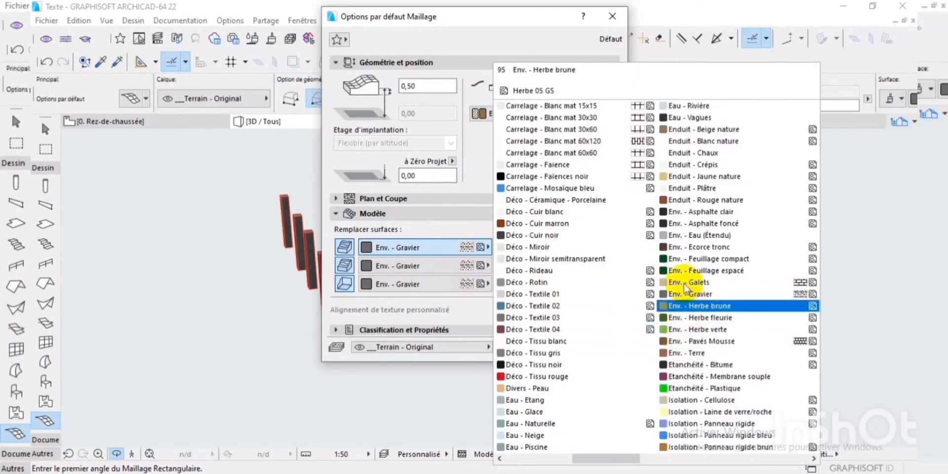
pyautogui.click(677, 351)
pyautogui.click(594, 349)
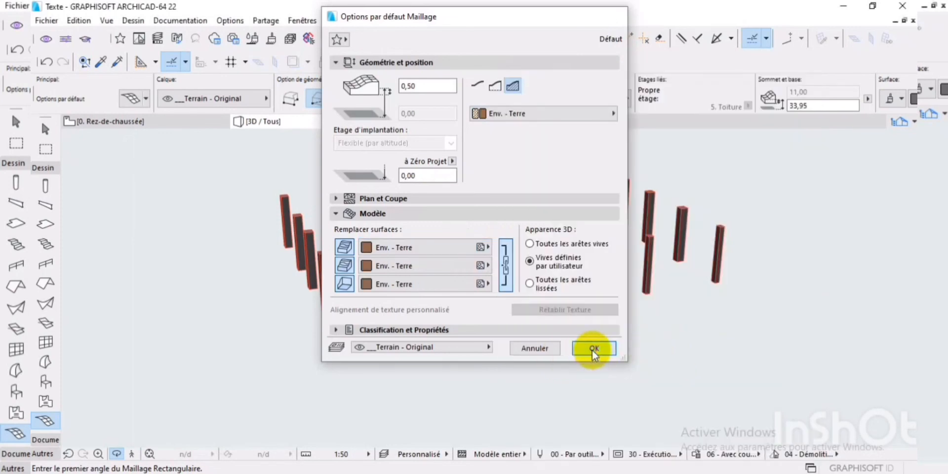
# Draw a rectangular terrain mesh on the ground floor plan, enclosing the whole structural grid with a wide margin.
pyautogui.click(153, 123)
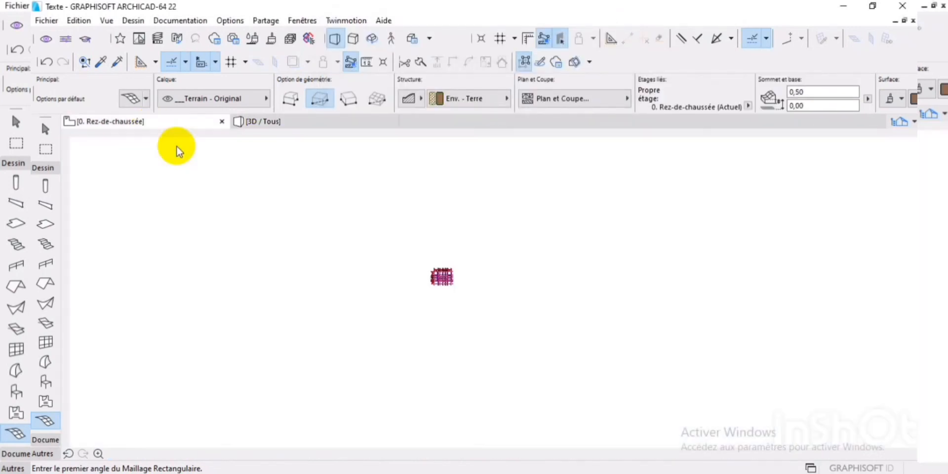
pyautogui.click(397, 228)
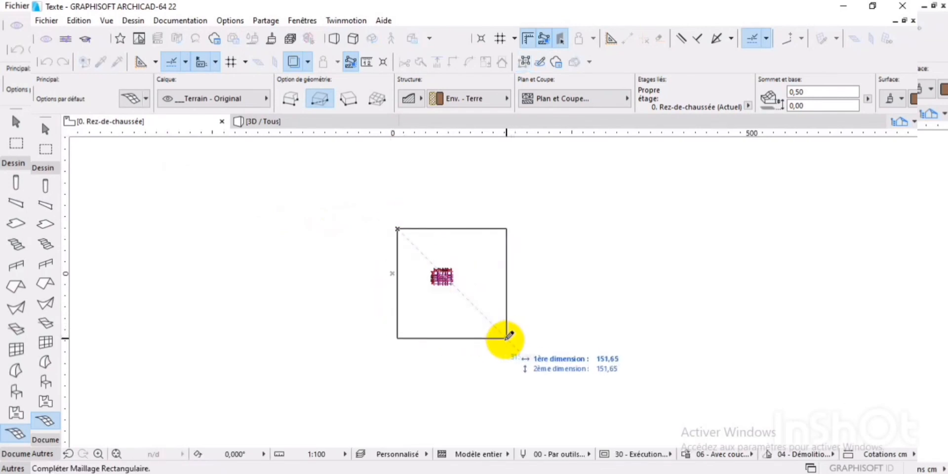
pyautogui.click(504, 320)
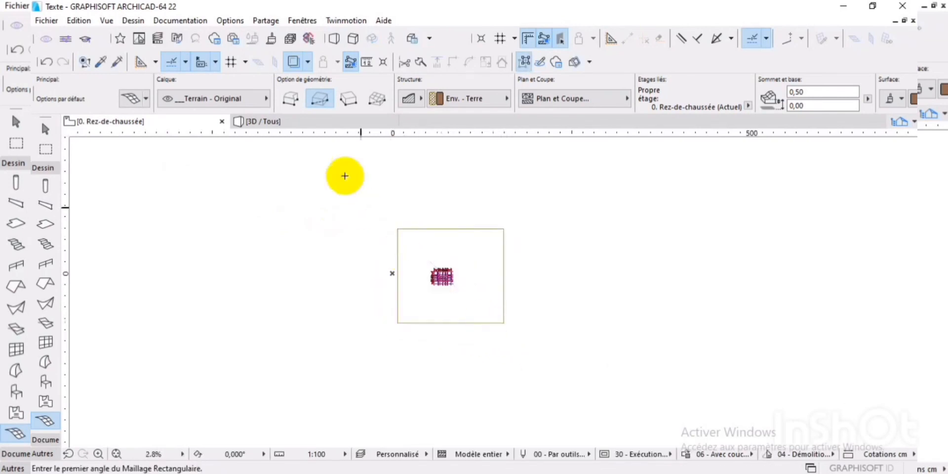
# Examine the columns on the terrain mesh in 3D by orbiting around the model.
pyautogui.click(263, 122)
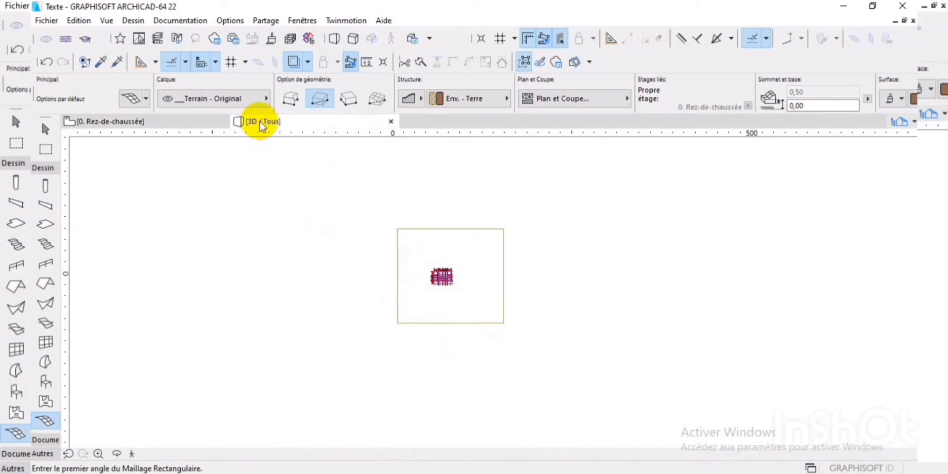
pyautogui.rightClick(276, 273)
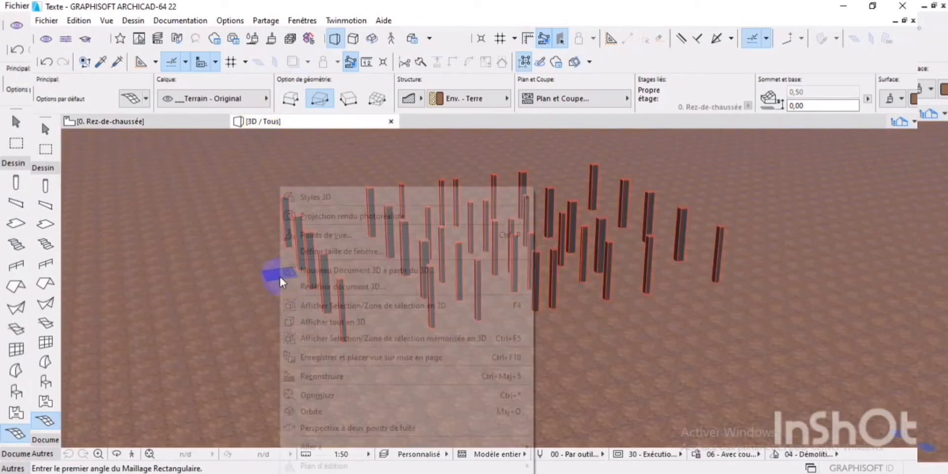
pyautogui.click(316, 411)
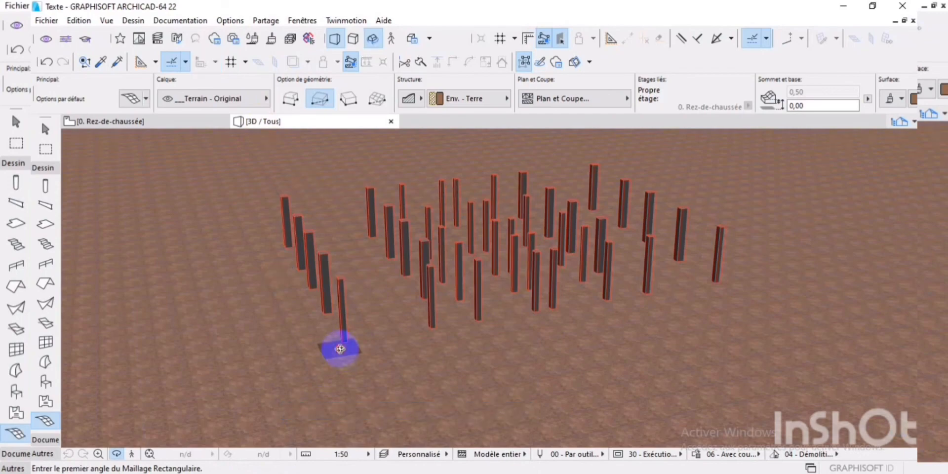
pyautogui.moveTo(339, 345); pyautogui.dragTo(376, 348)
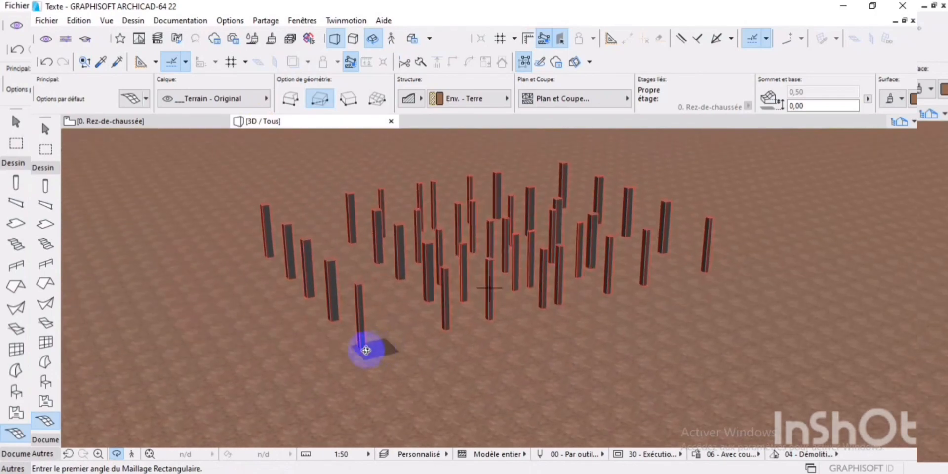
pyautogui.moveTo(433, 354)
pyautogui.mouseDown()
pyautogui.moveTo(341, 360)
pyautogui.moveTo(597, 362)
pyautogui.moveTo(637, 347)
pyautogui.moveTo(551, 364)
pyautogui.moveTo(796, 360)
pyautogui.moveTo(672, 353)
pyautogui.moveTo(447, 363)
pyautogui.mouseUp()
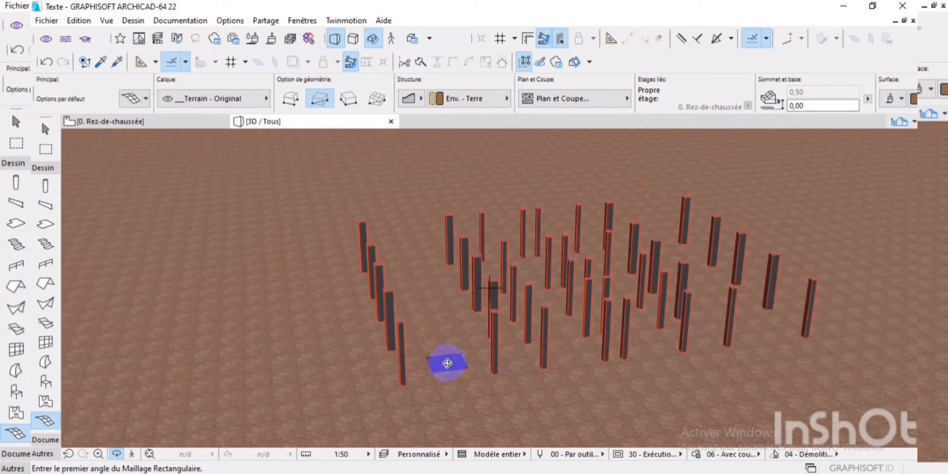
pyautogui.moveTo(448, 363); pyautogui.dragTo(590, 325)
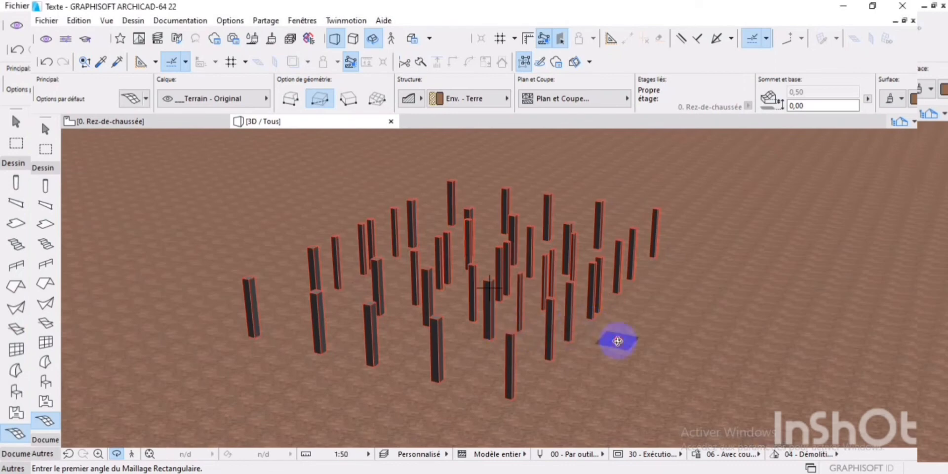
pyautogui.moveTo(617, 341); pyautogui.dragTo(506, 338)
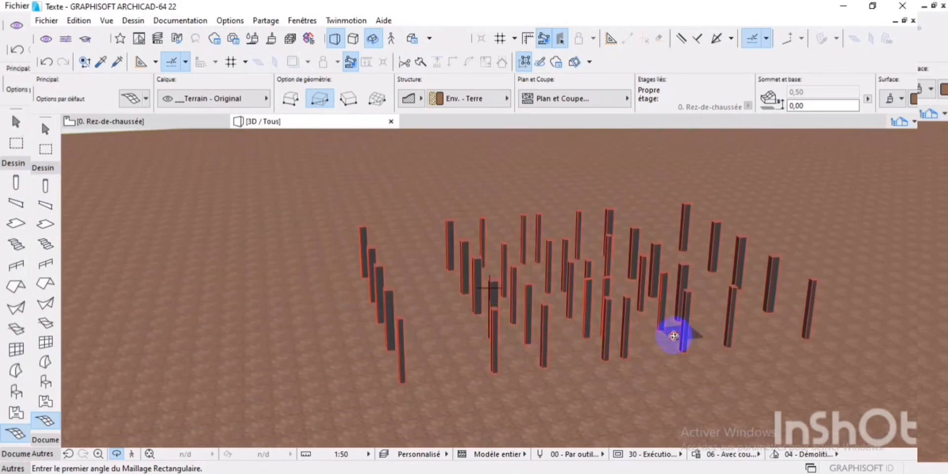
pyautogui.moveTo(674, 336); pyautogui.dragTo(526, 340)
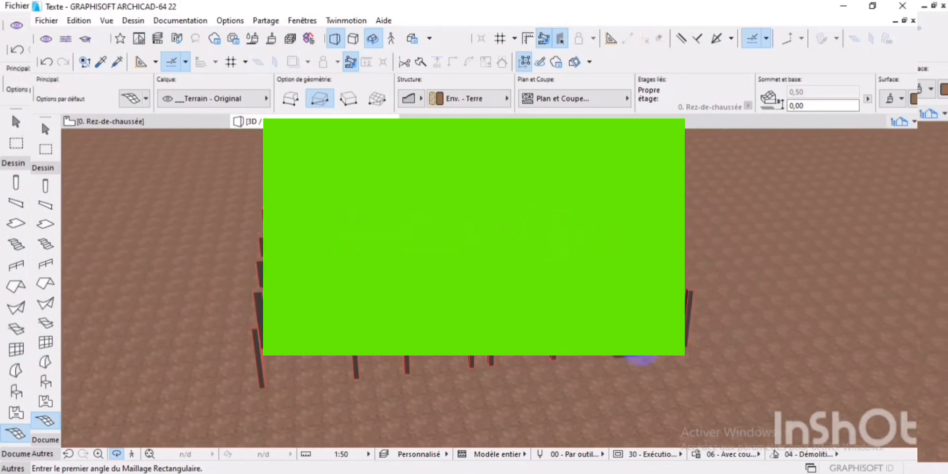
pyautogui.moveTo(641, 356); pyautogui.dragTo(709, 323)
pyautogui.scroll(-2, 405, 331)
pyautogui.moveTo(327, 319); pyautogui.dragTo(850, 324)
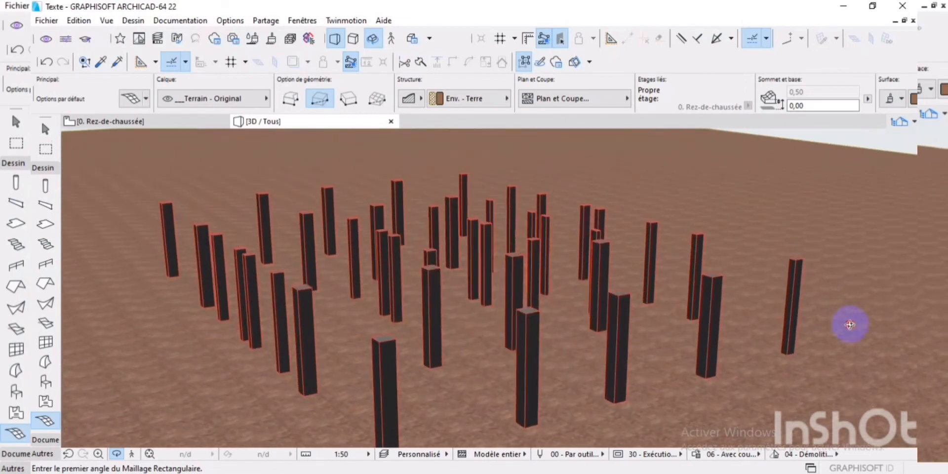